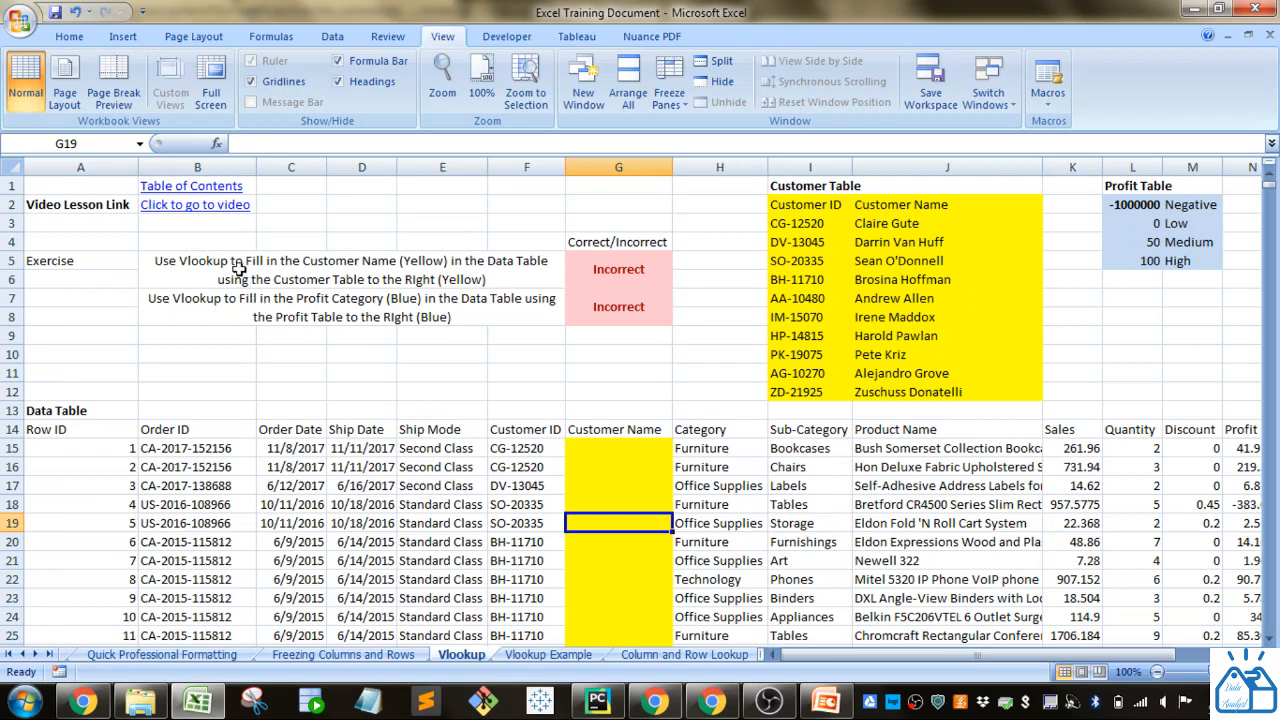
Review the first exercise instruction, the empty Customer Name column and the yellow Customer Table.
click(245, 276)
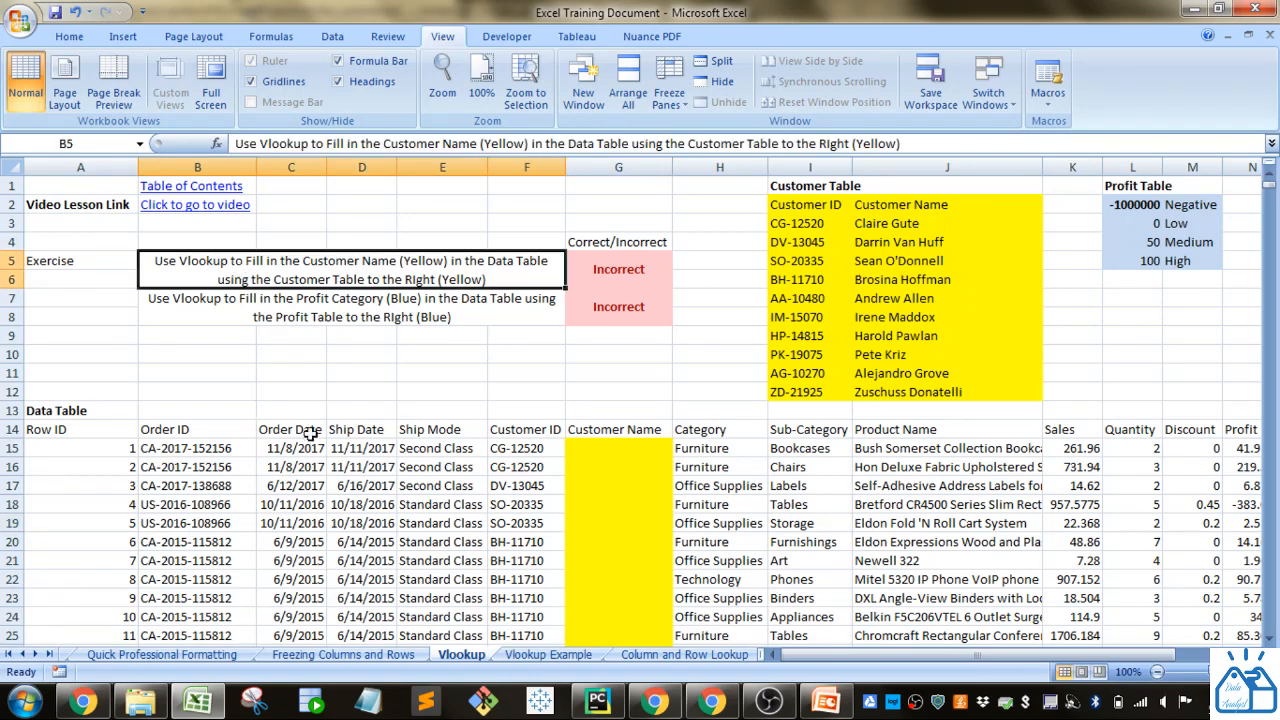
drag(618, 462, 618, 570)
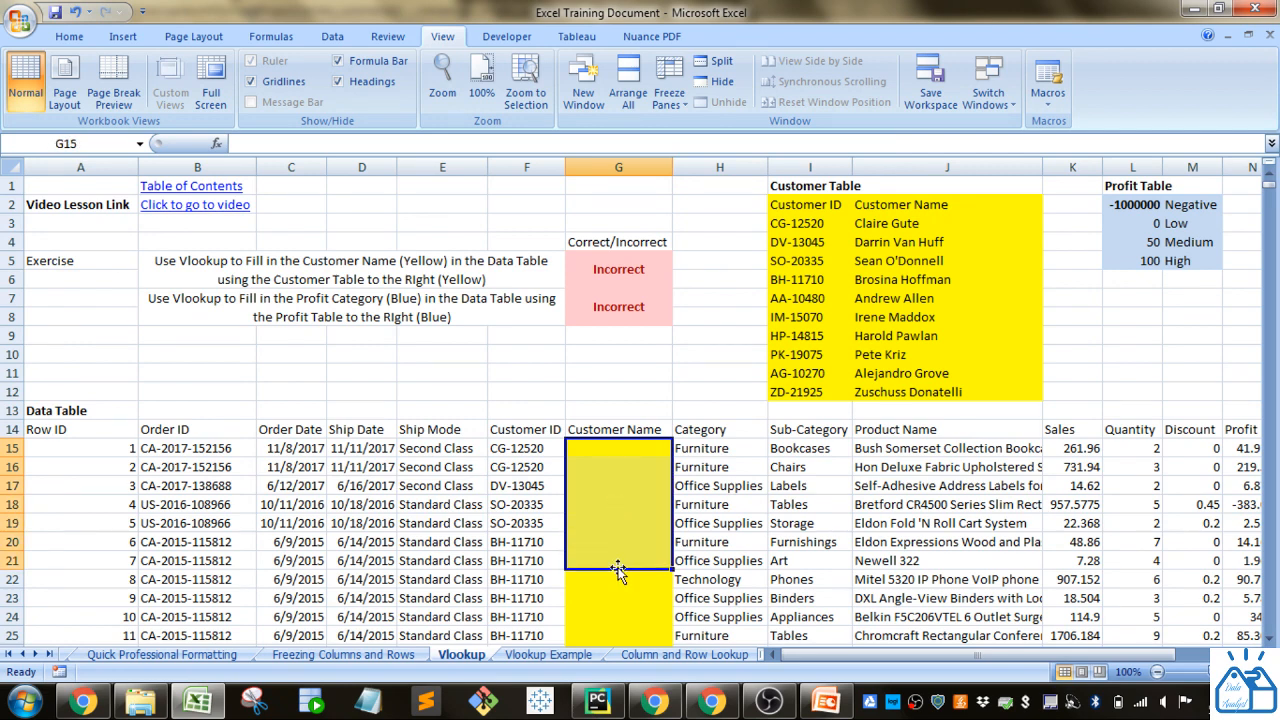
drag(805, 205, 963, 386)
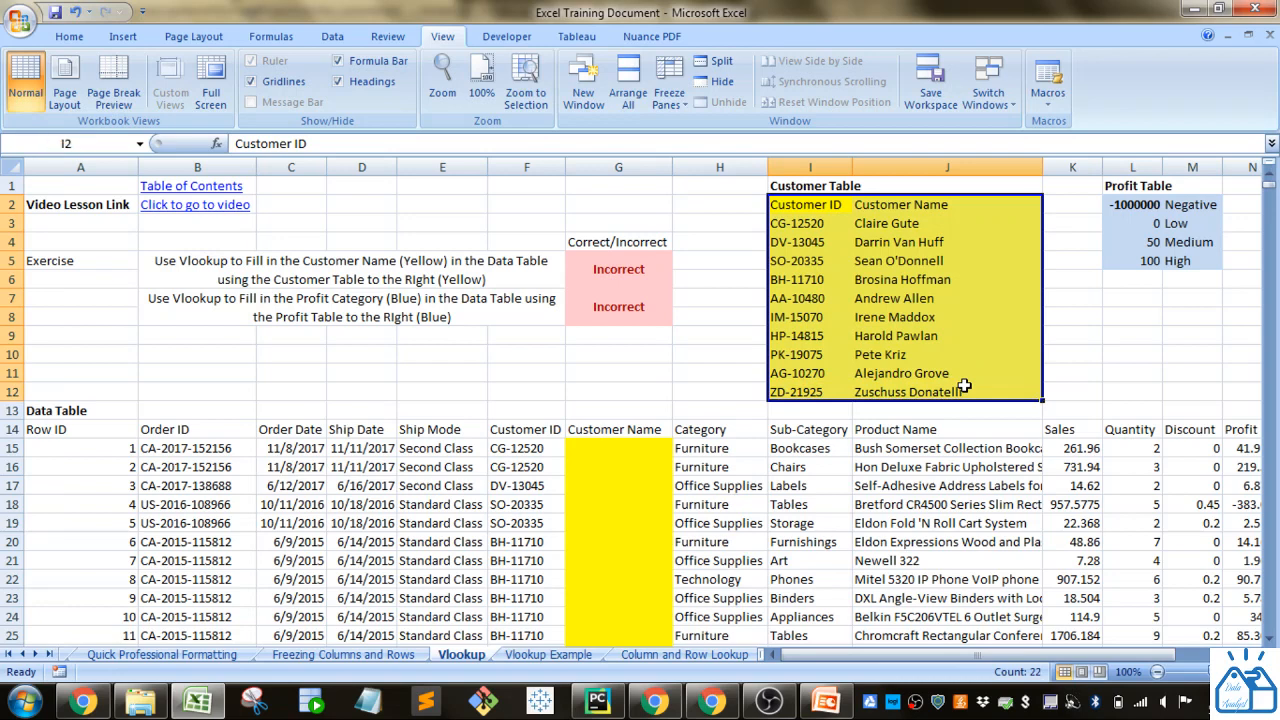
Start a VLOOKUP formula in the first Customer Name cell, G15, using customer ID cell F15 as the lookup value.
click(626, 458)
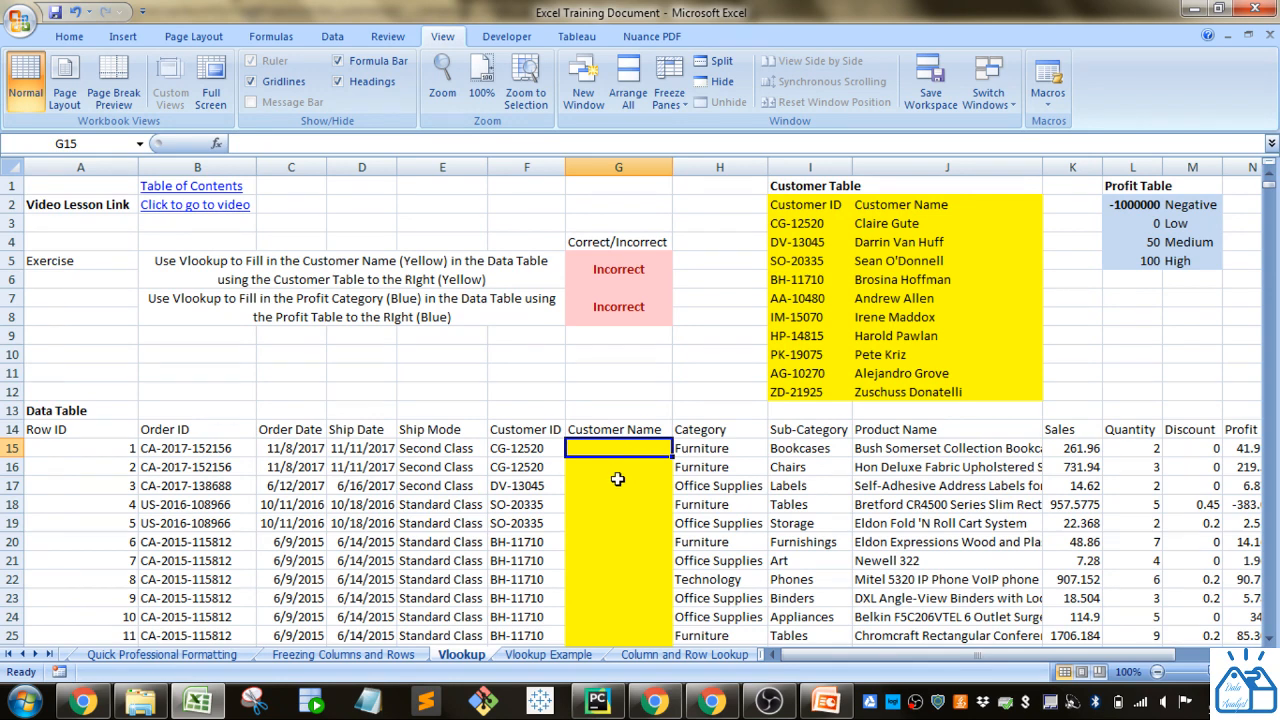
text(=)
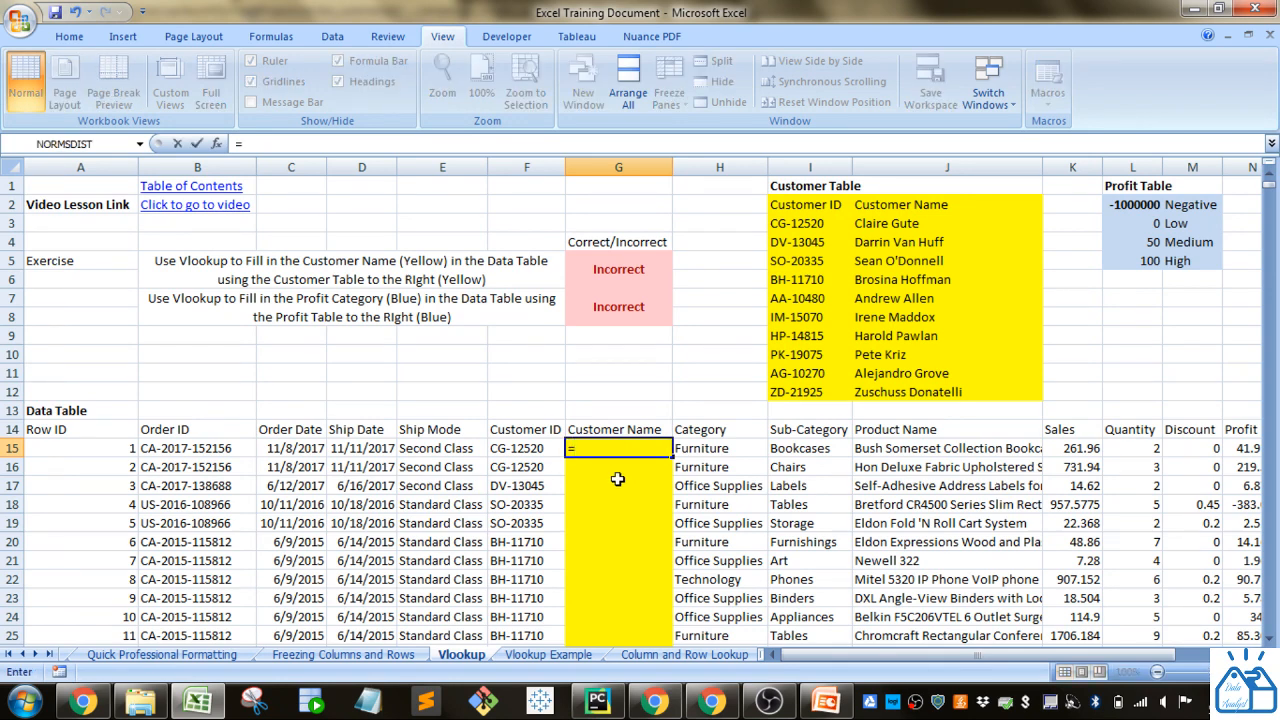
text(v)
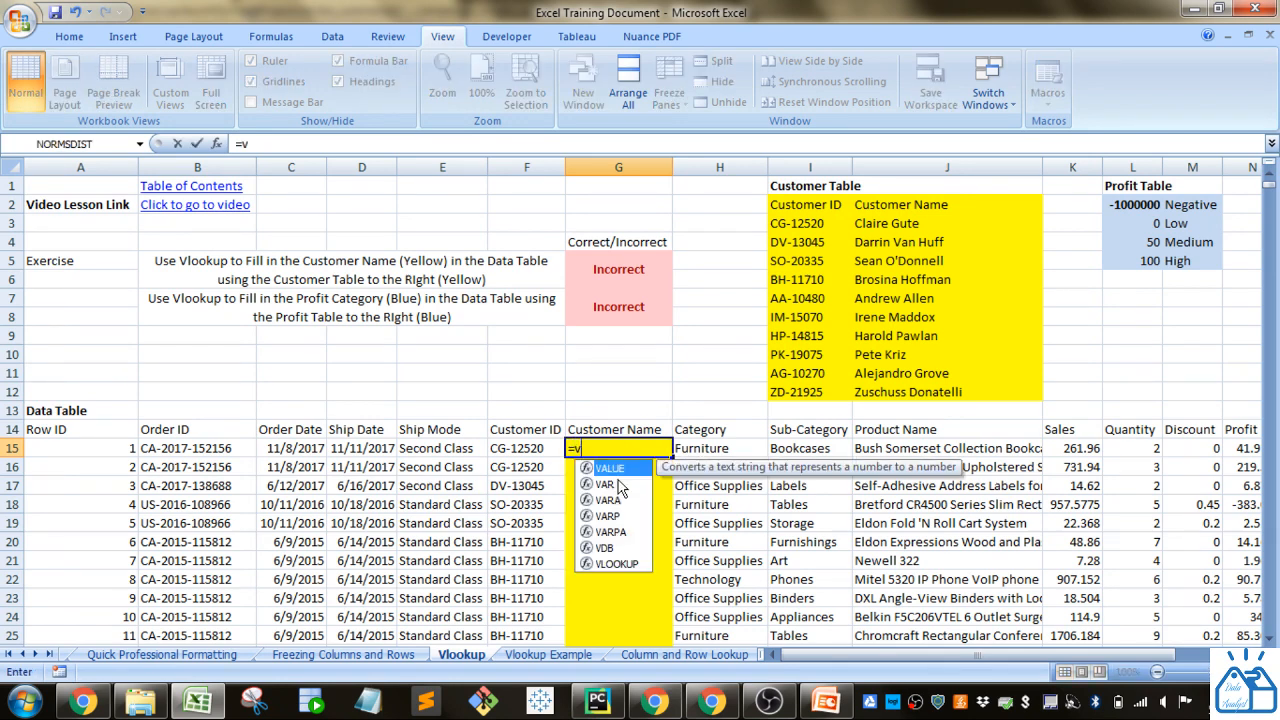
text(l)
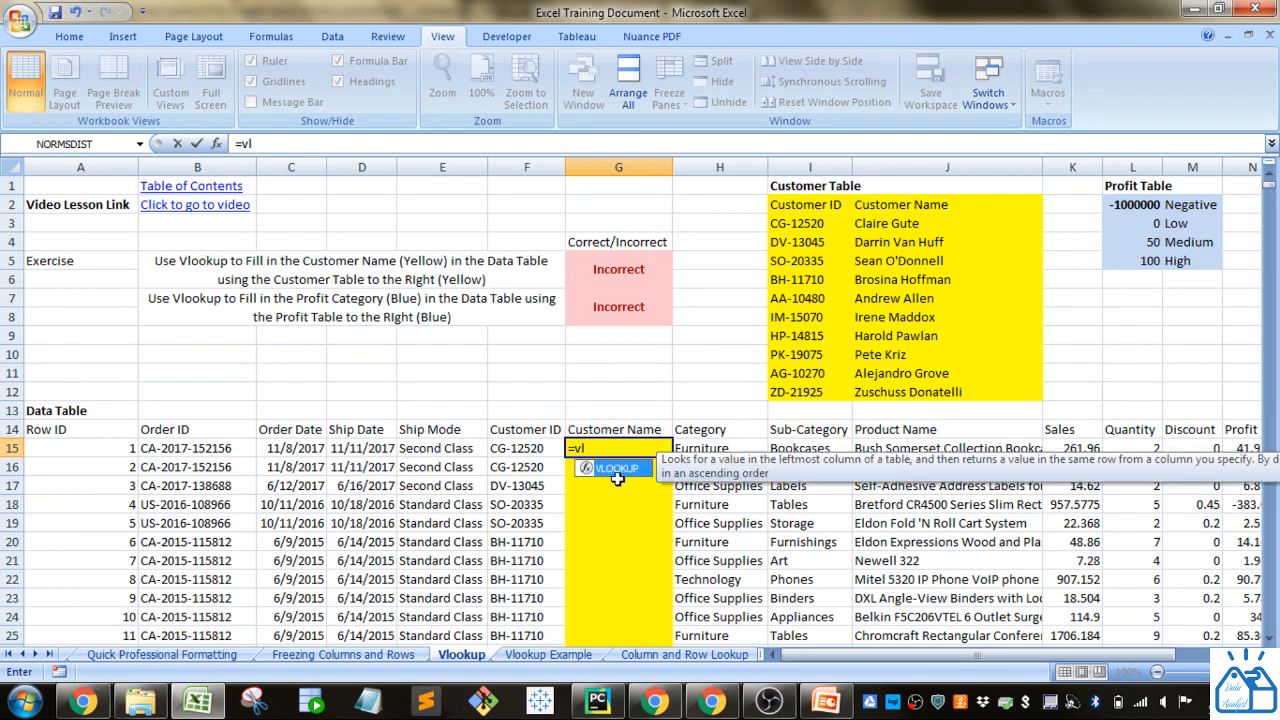
key(Tab)
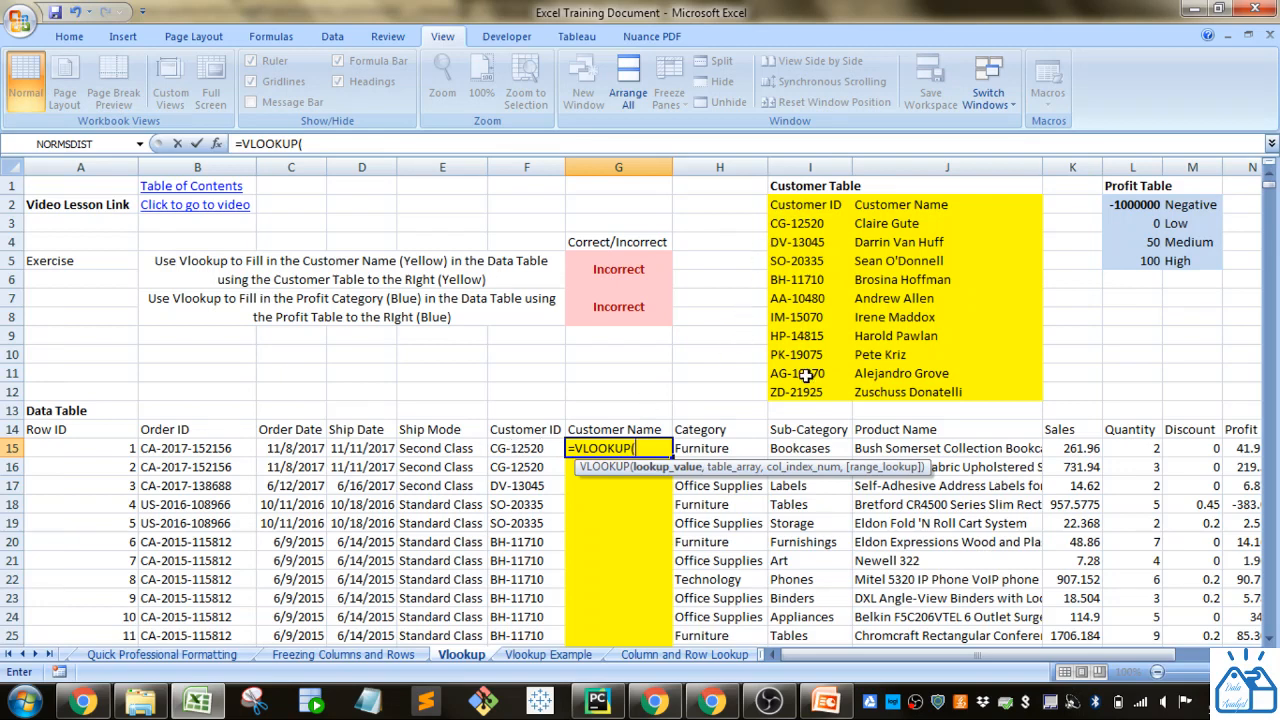
click(506, 450)
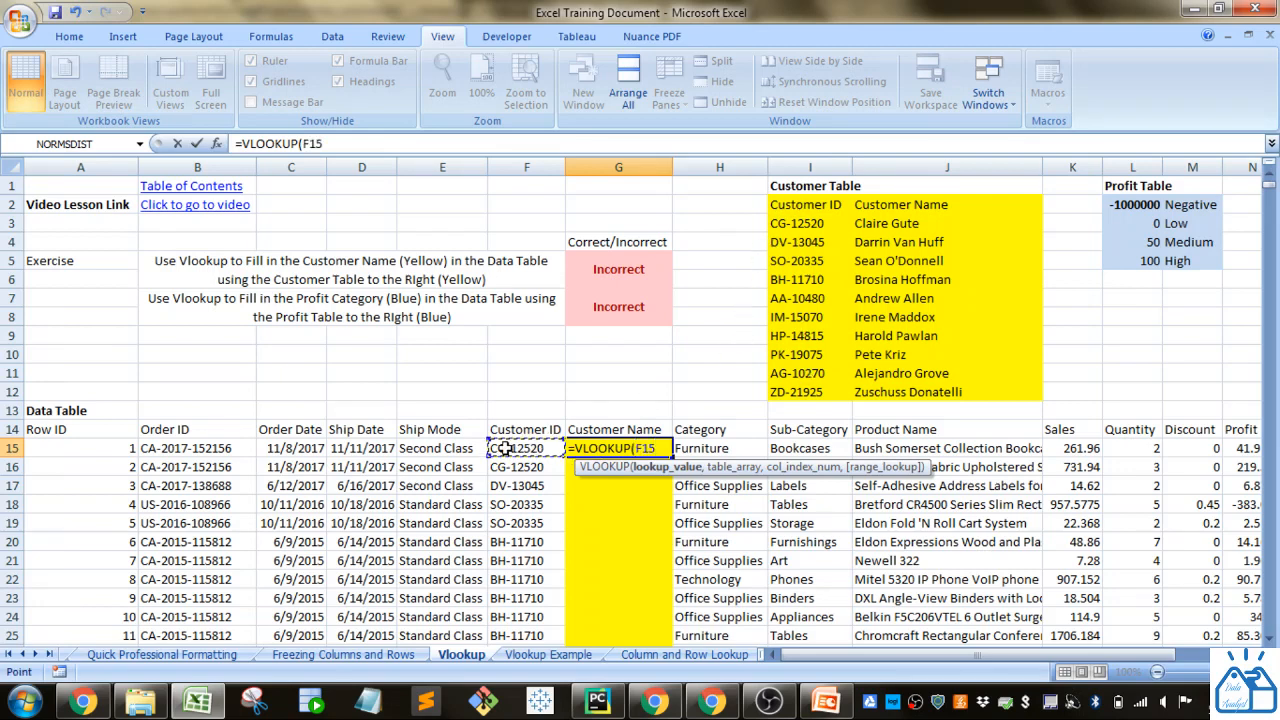
text(,)
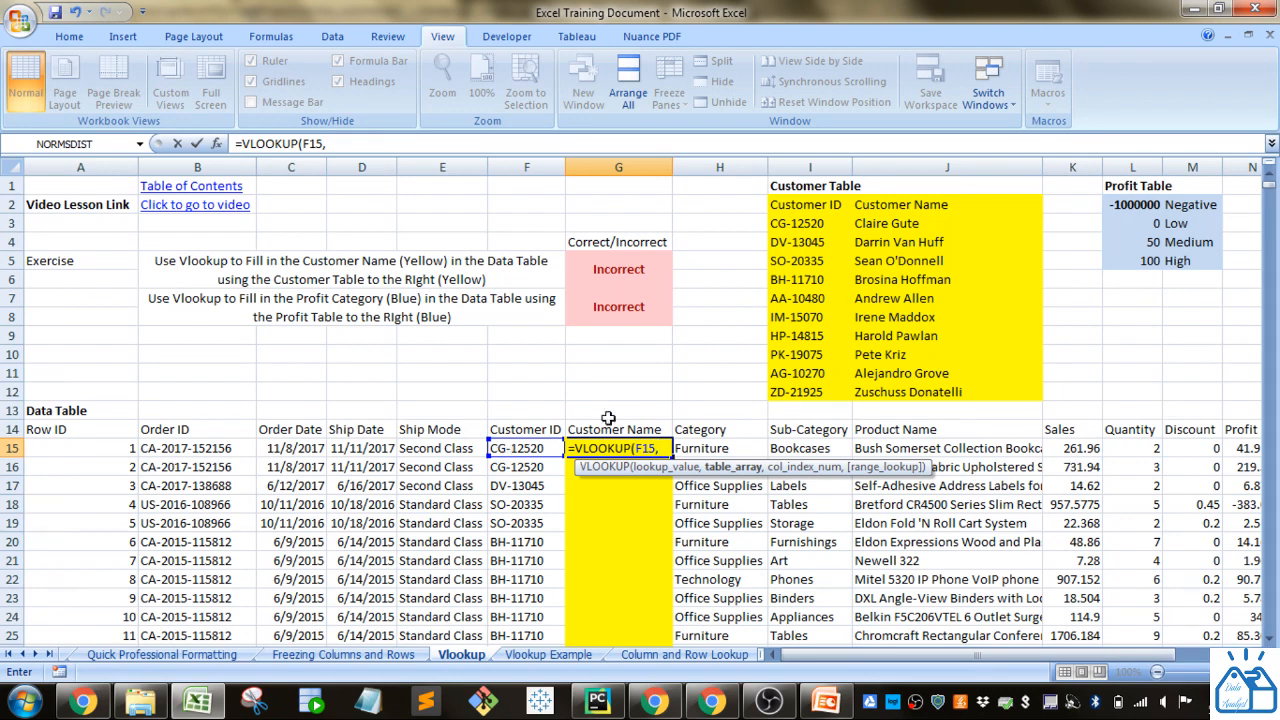
Complete the G15 lookup with the absolute table range $I$3:$J$12, column index 2 and exact match FALSE.
drag(822, 220, 918, 388)
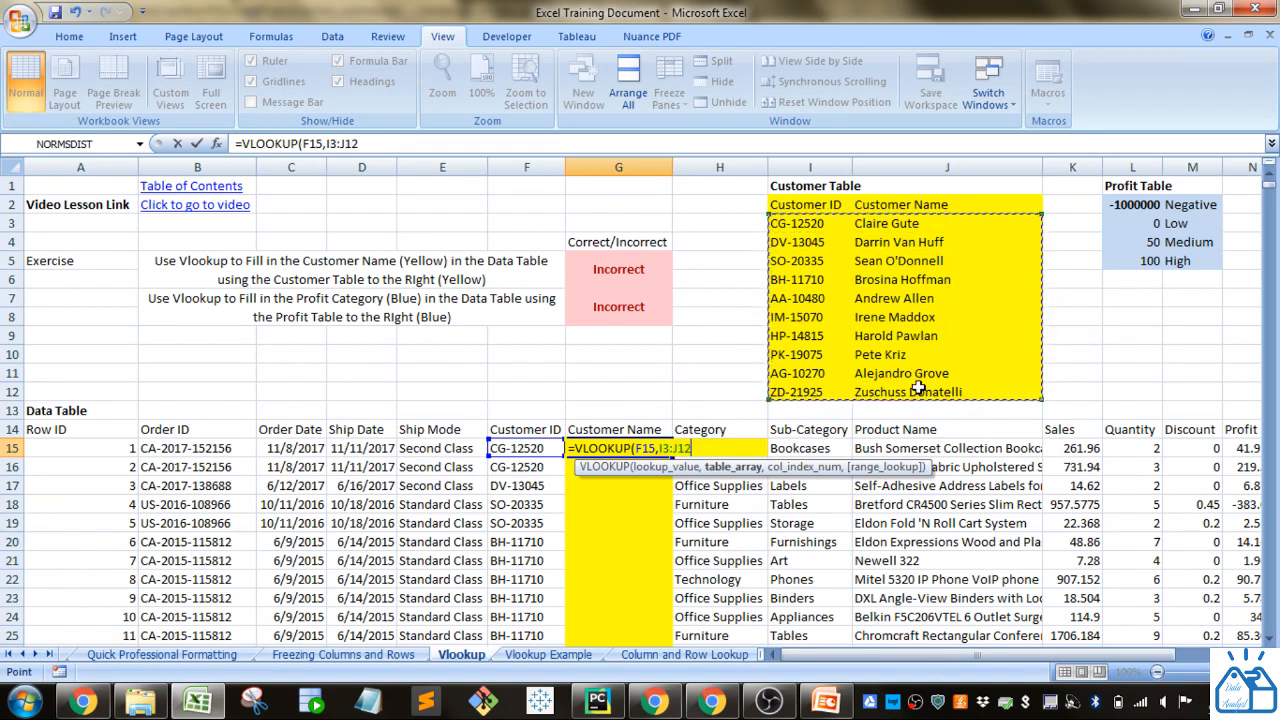
key(F4)
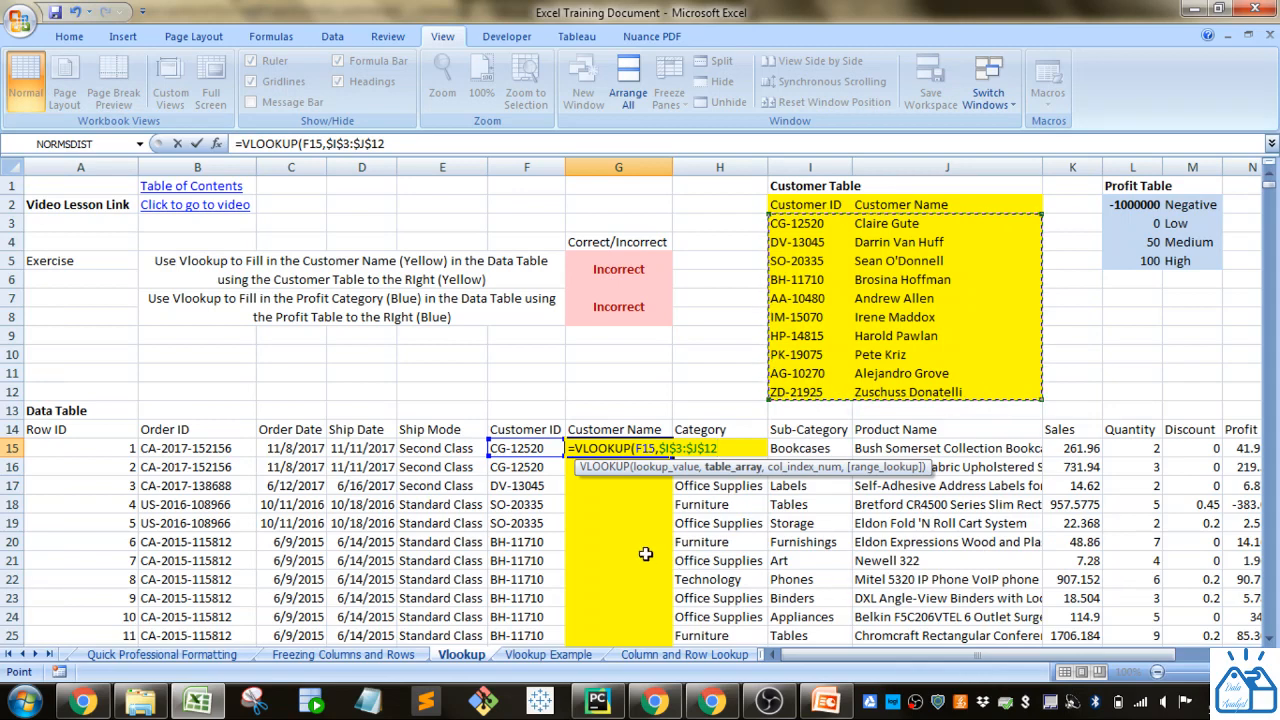
text(,)
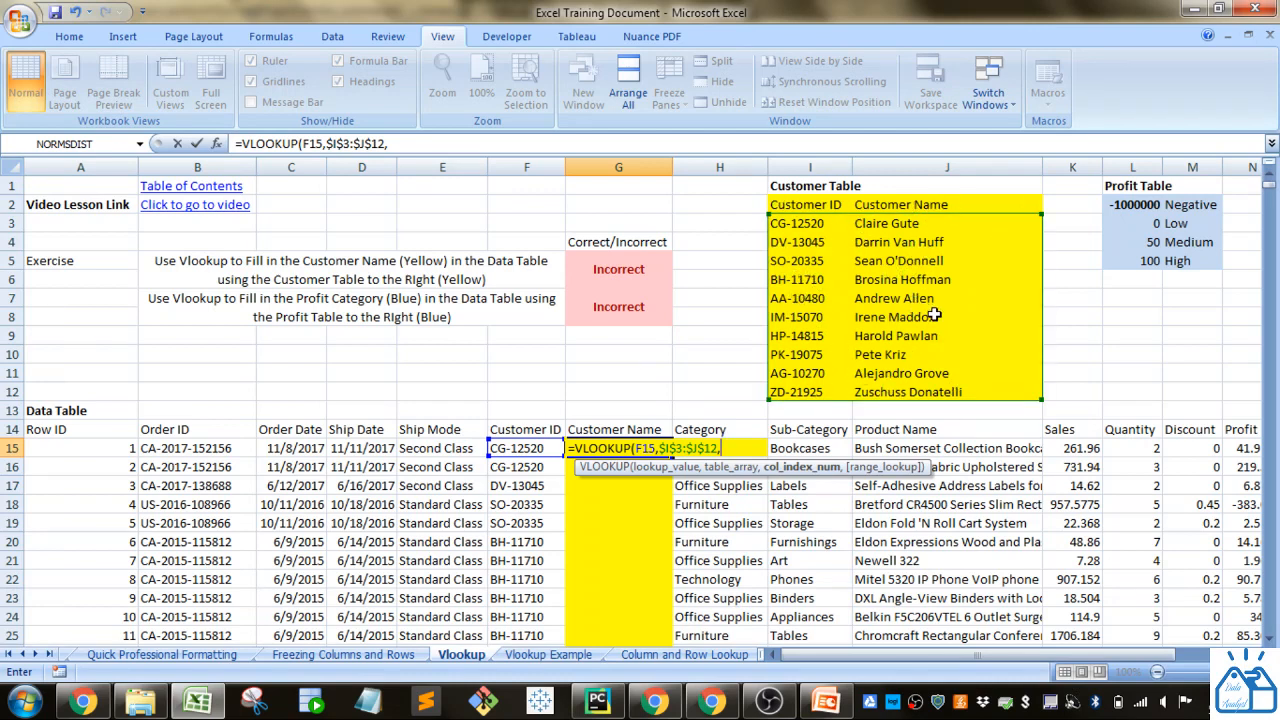
text(2,)
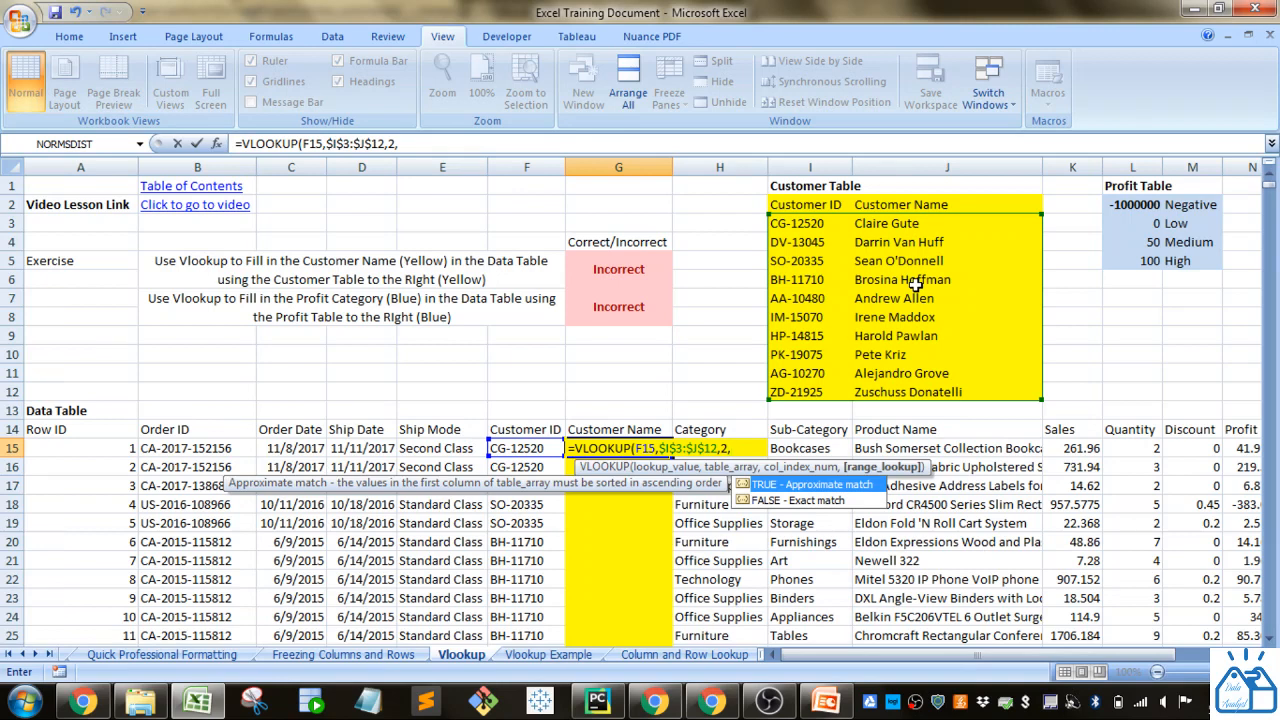
key(Down)
key(Tab)
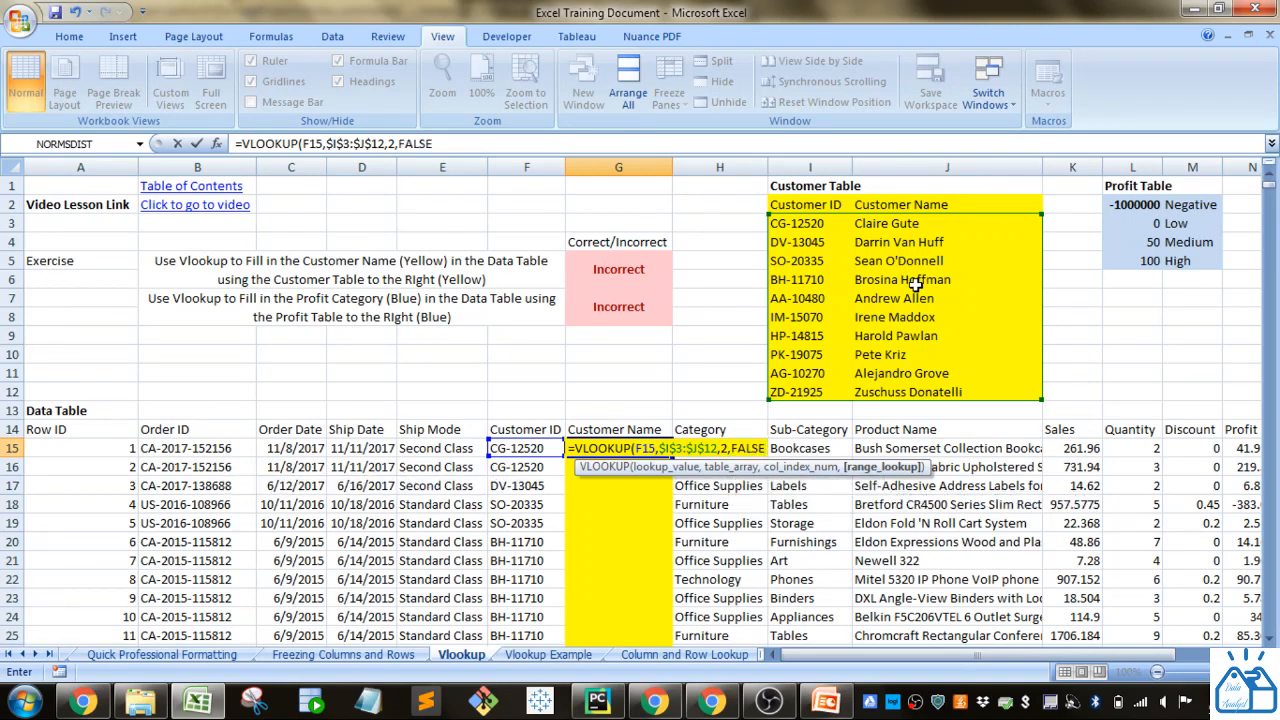
text())
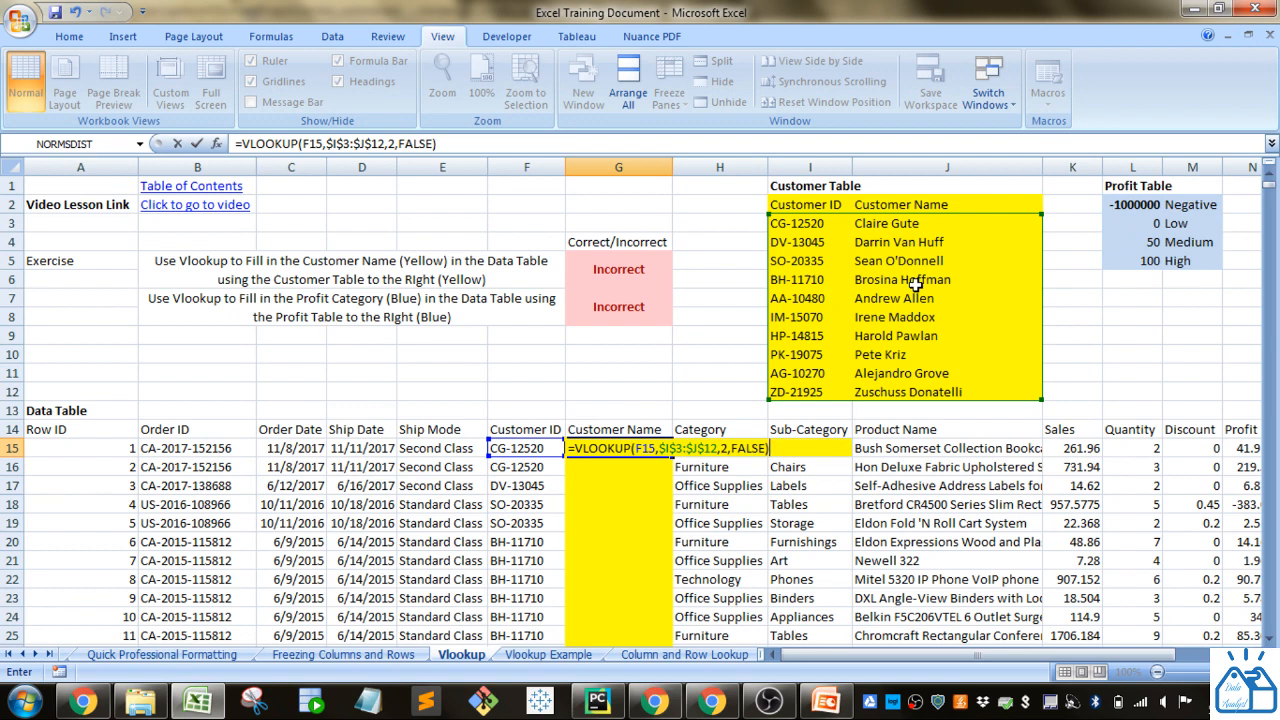
key(Return)
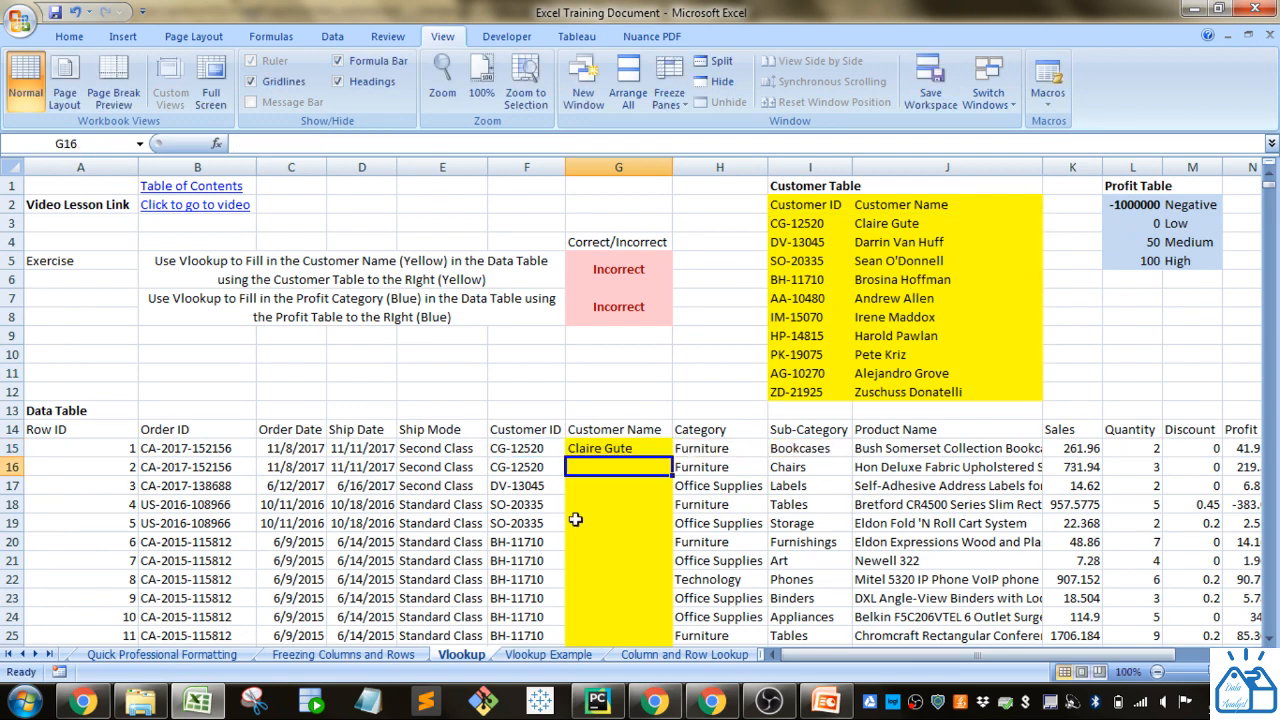
Fill the G15 lookup formula down the Customer Name column through row 35.
click(616, 446)
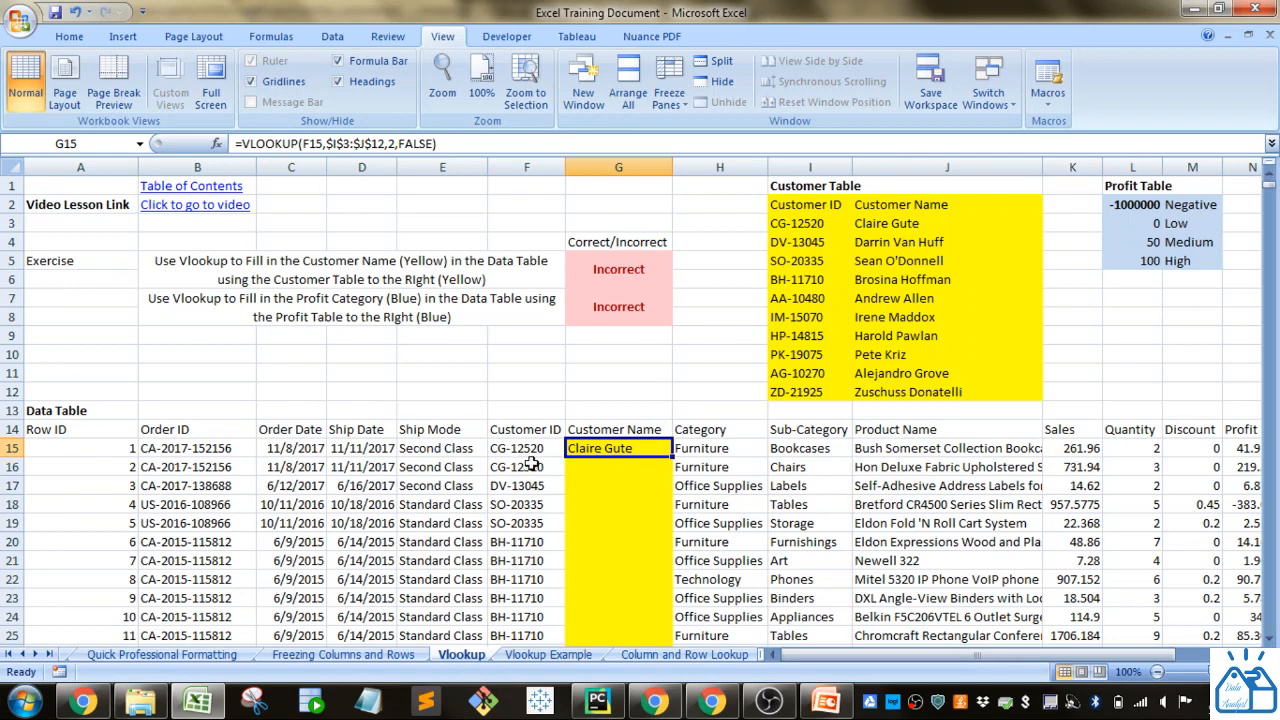
drag(672, 456, 673, 456)
double_click(674, 456)
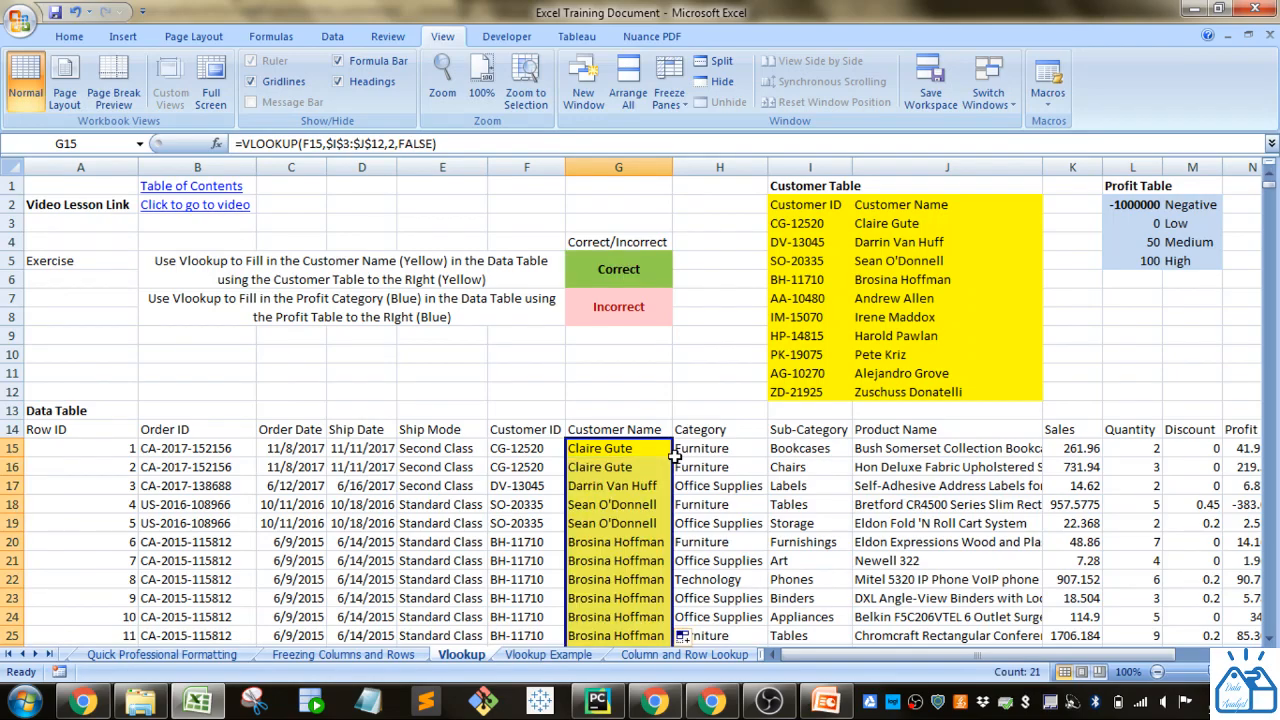
Look over the filled Customer Name column and inspect the formula in the first exercise's check cell, G5.
scroll(646, 541, down, 3)
scroll(646, 540, down, 4)
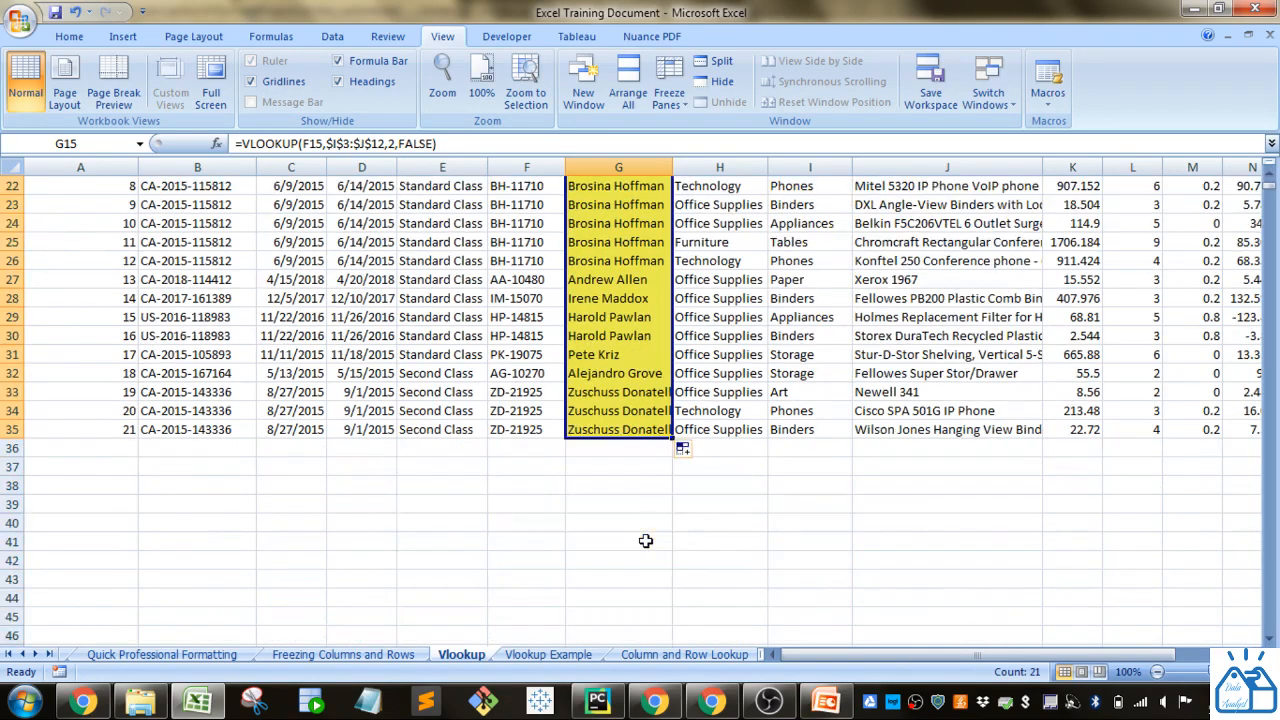
scroll(646, 538, up, 7)
scroll(640, 535, down, 4)
scroll(637, 533, down, 3)
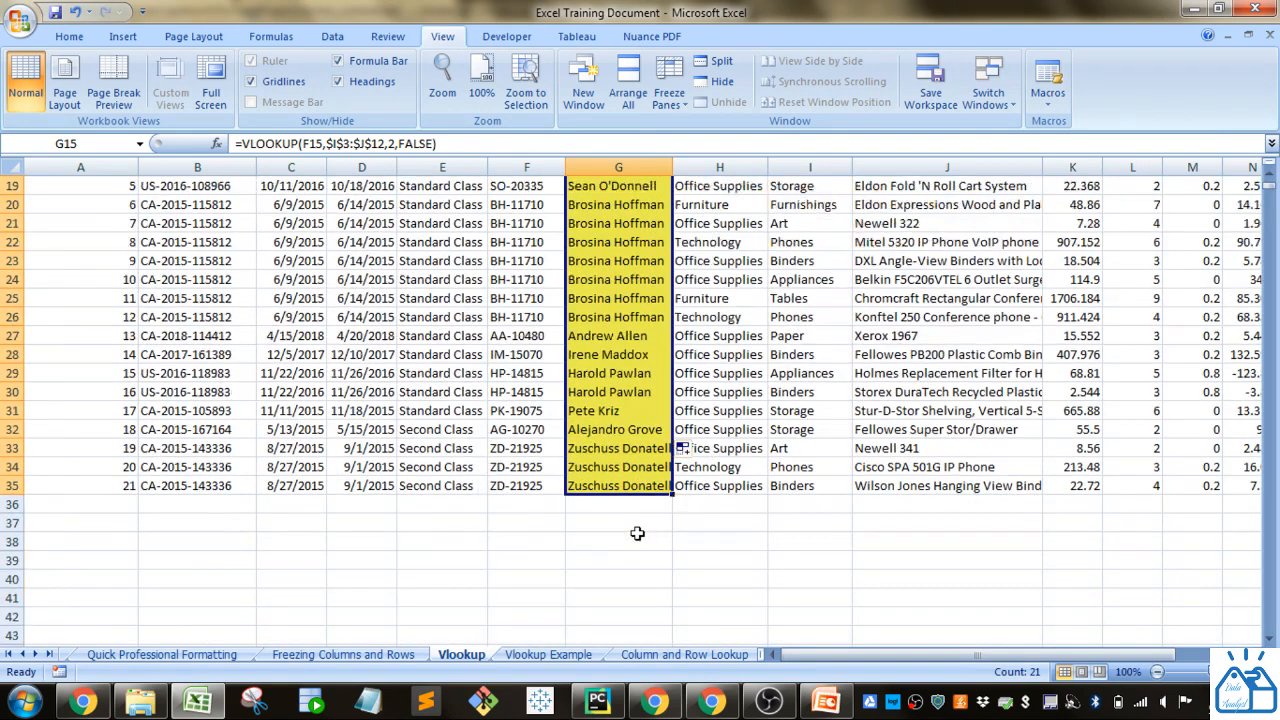
scroll(637, 533, up, 7)
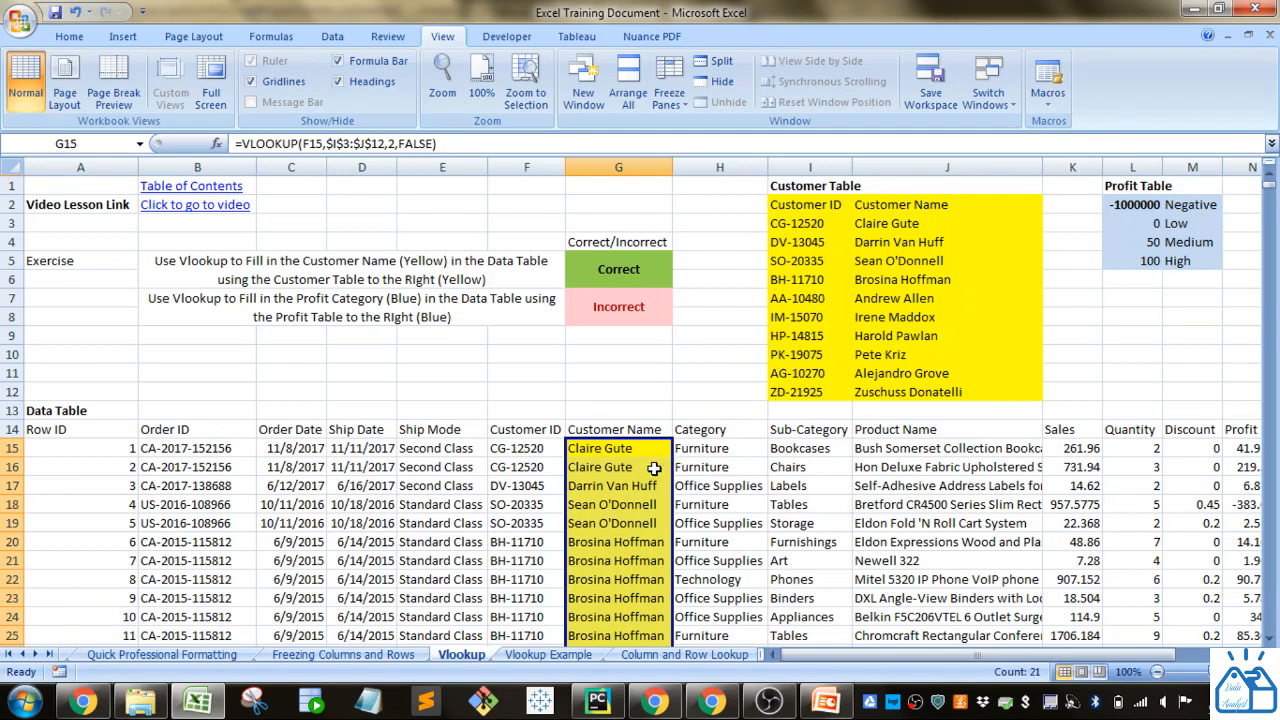
scroll(652, 466, down, 2)
scroll(650, 463, up, 2)
scroll(645, 480, down, 6)
scroll(643, 540, up, 6)
click(622, 269)
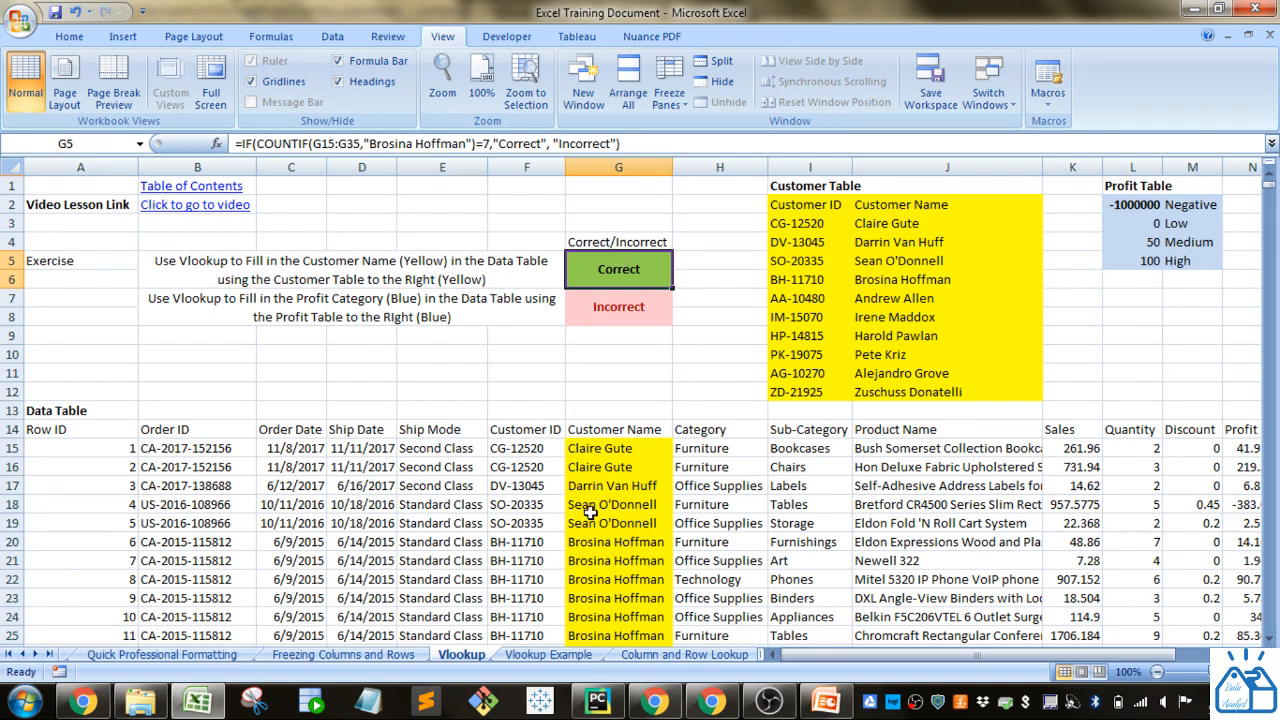
Review the second exercise instruction, the empty blue Profit Category column and the Profit Table.
drag(850, 655, 794, 663)
click(229, 310)
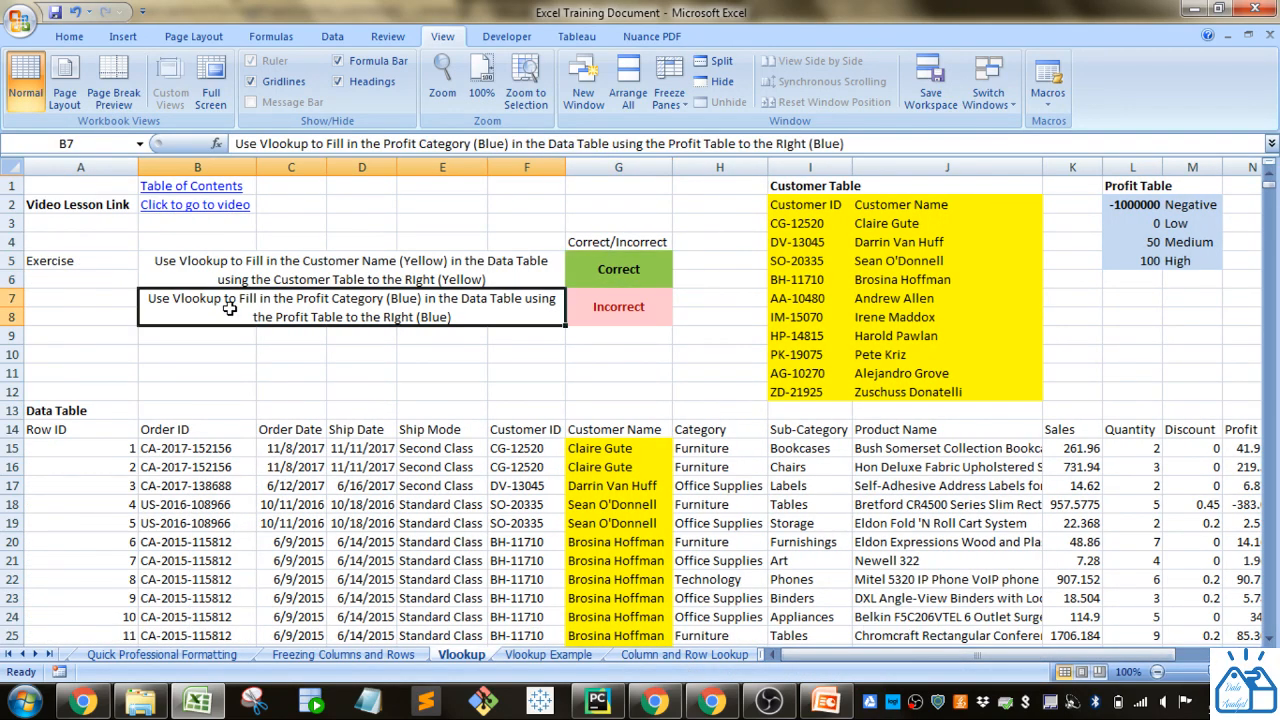
drag(1038, 653, 1142, 644)
drag(1112, 460, 1062, 654)
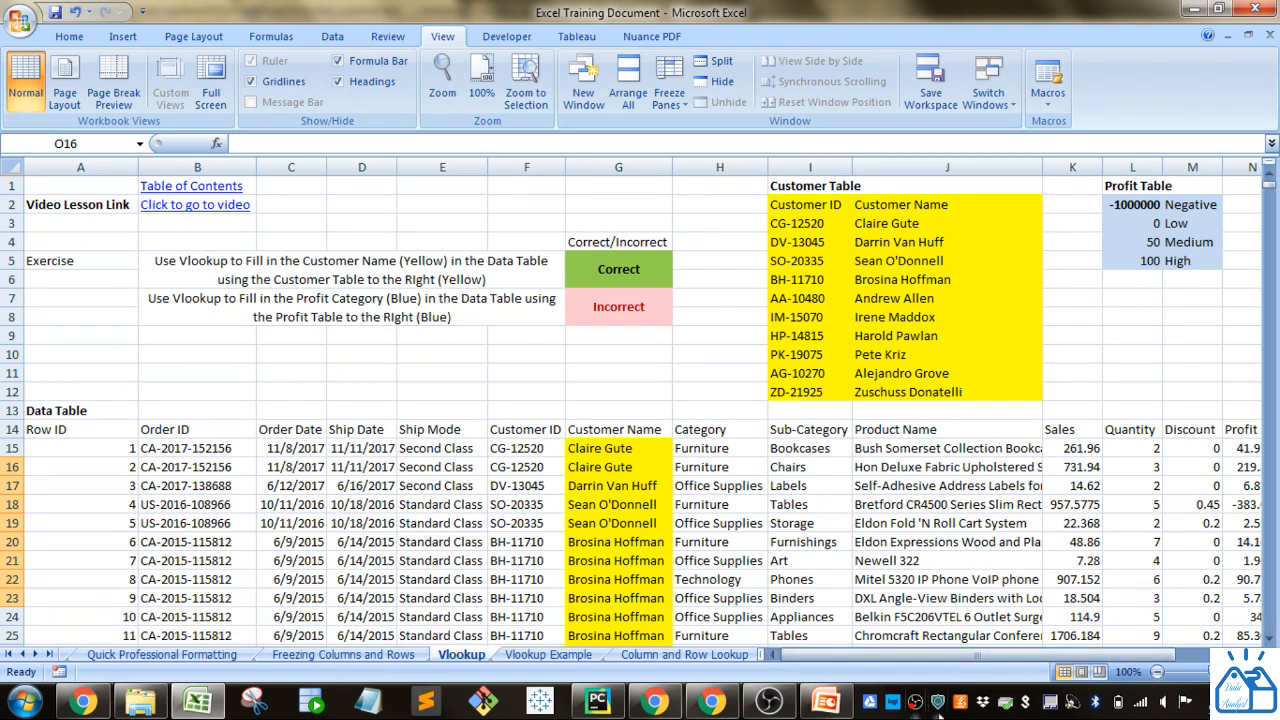
drag(945, 656, 1101, 648)
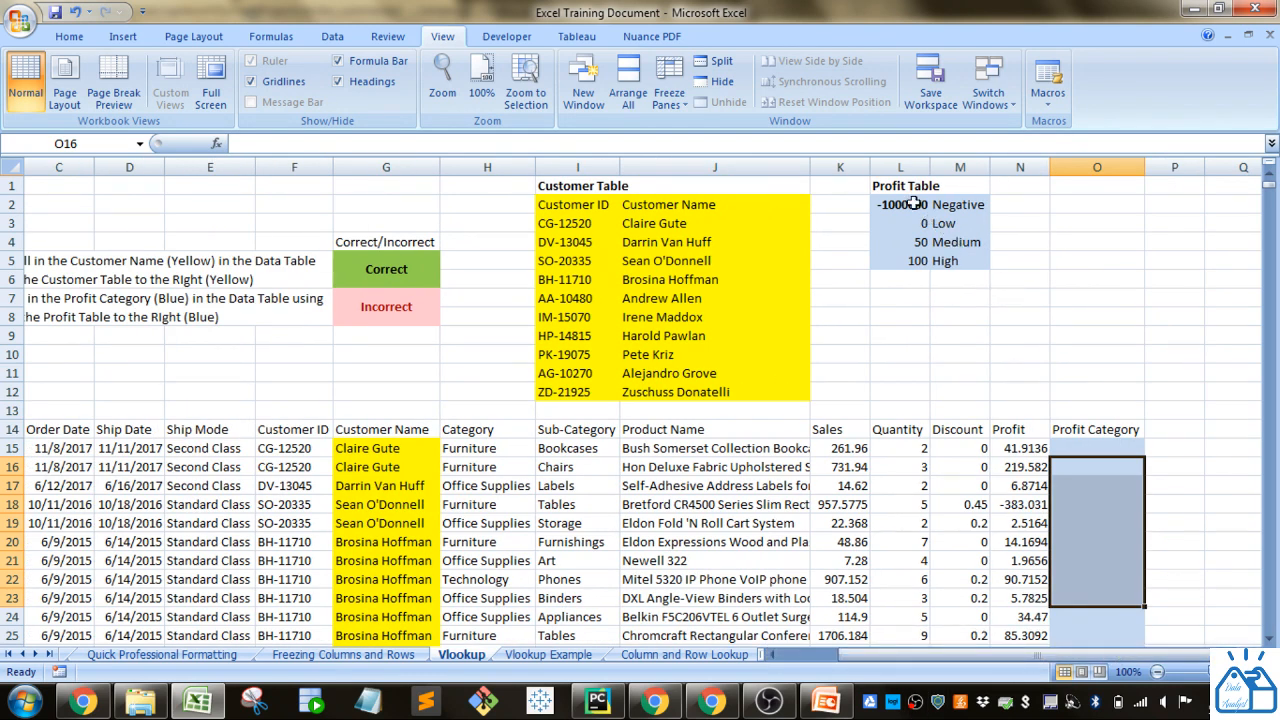
drag(912, 204, 945, 259)
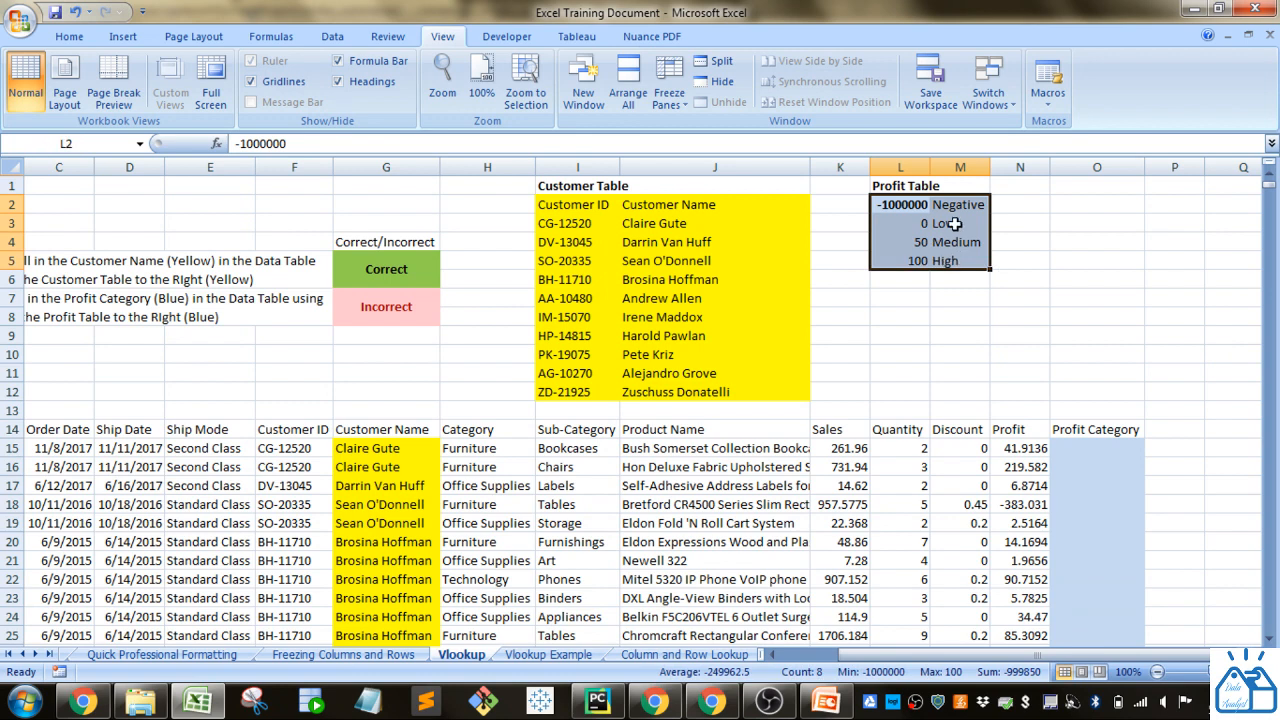
Apply the comma number format to the -1000000 threshold in the Profit Table, cell L2.
click(893, 205)
click(69, 36)
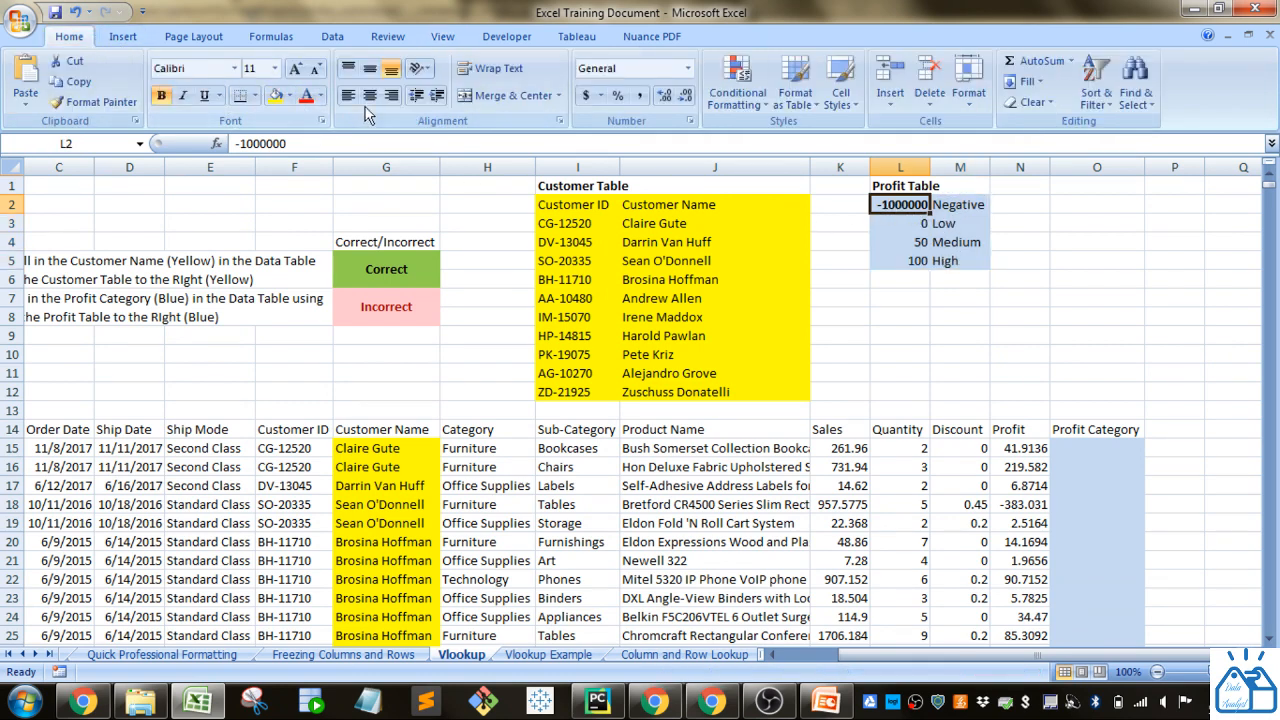
click(639, 95)
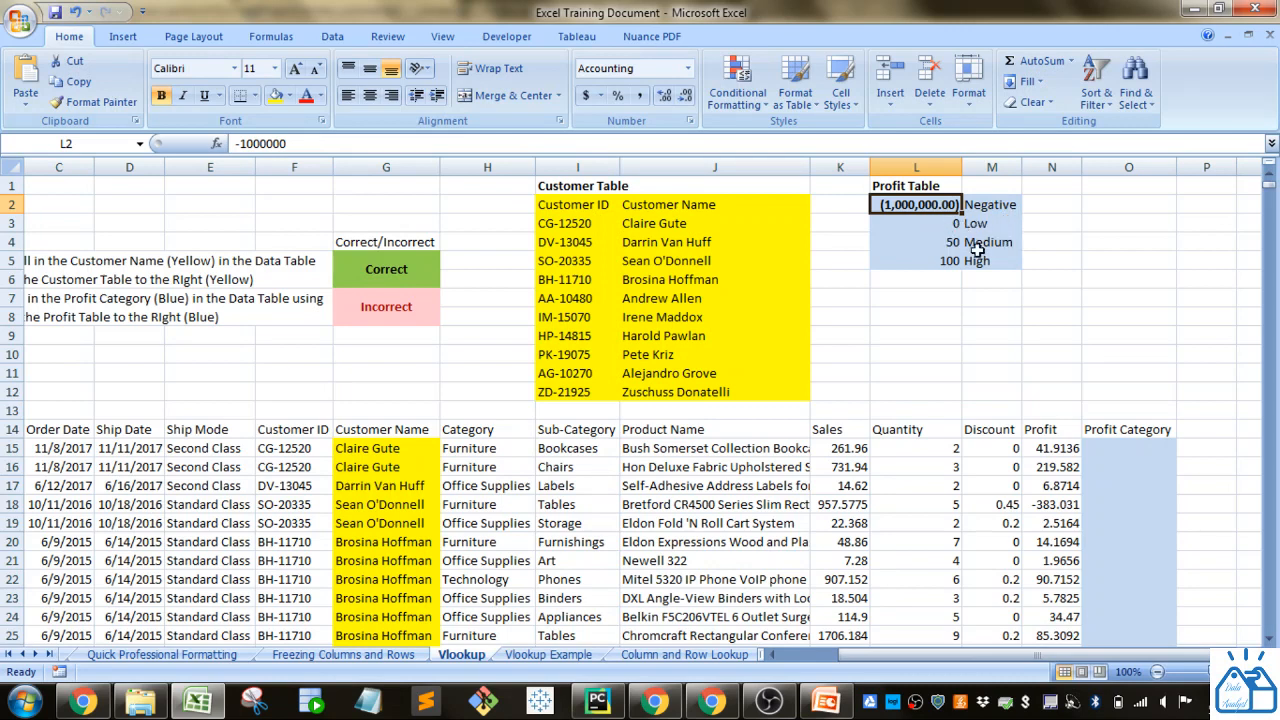
Enter =VLOOKUP(N15,$L$2:$M$5,2,TRUE) in O15 to look up the first row's profit category with an approximate match.
click(1132, 452)
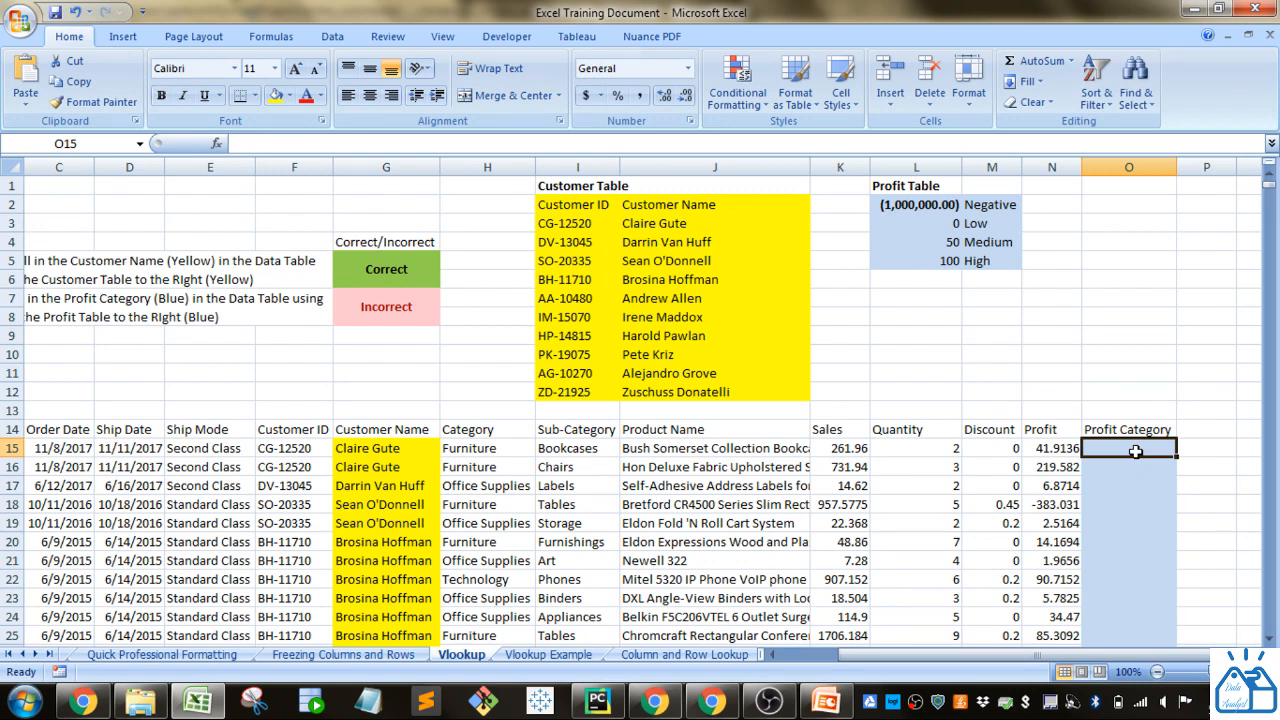
text(=vl)
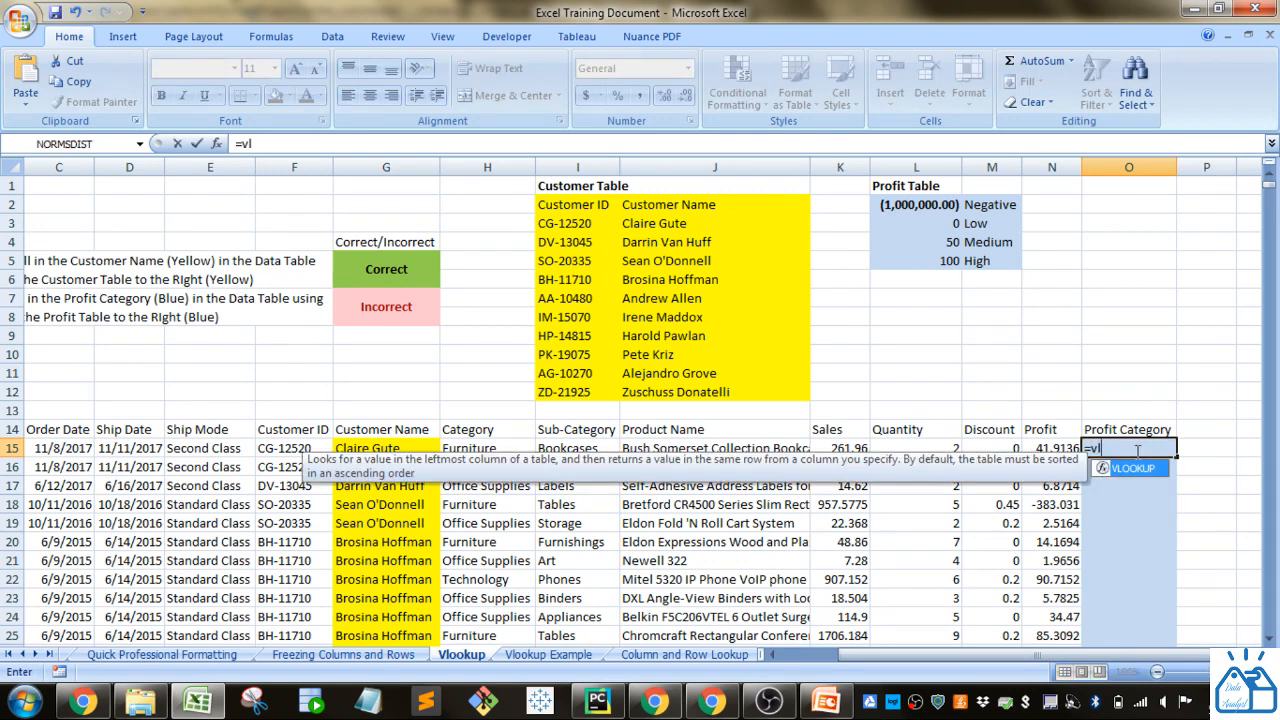
key(Tab)
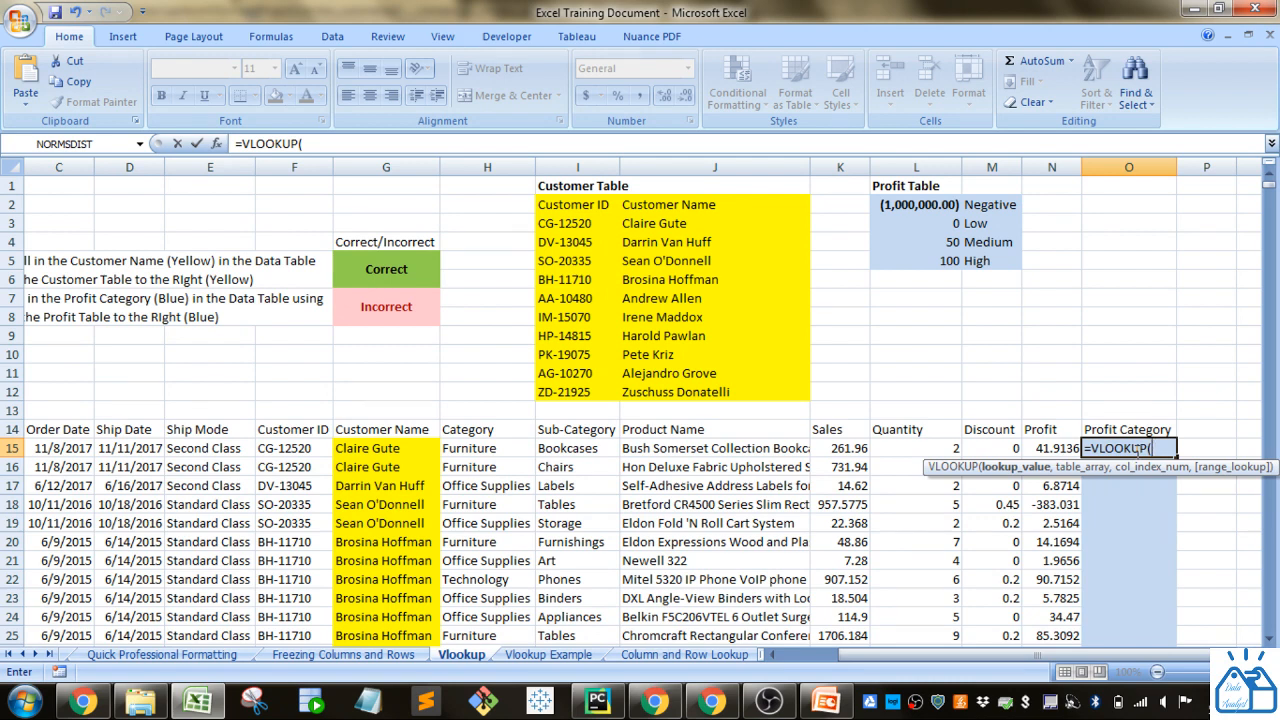
click(1063, 450)
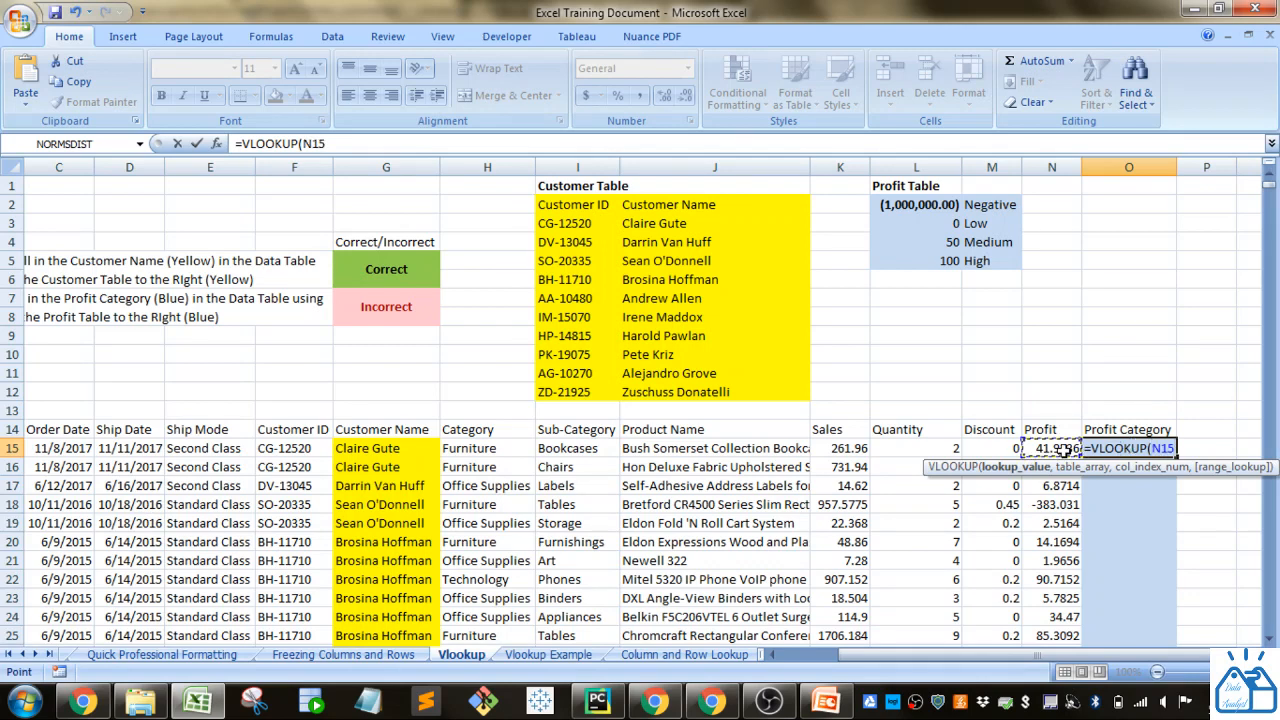
text(,)
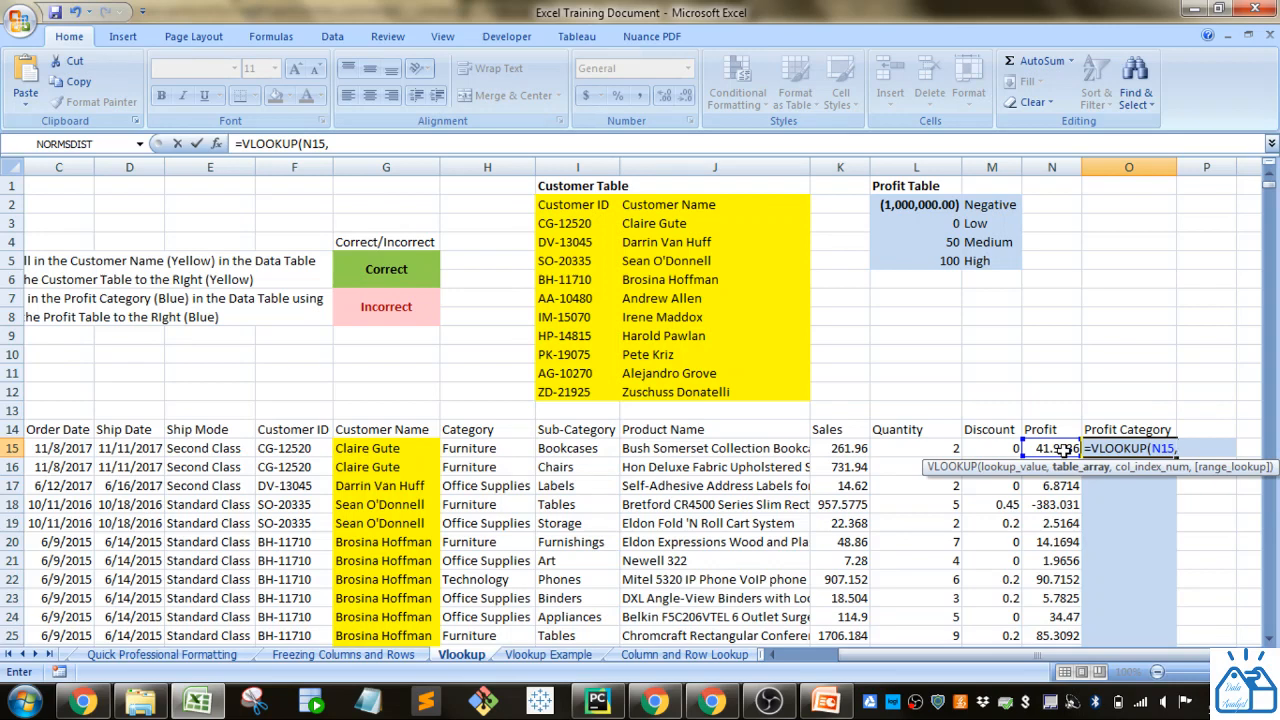
drag(928, 207, 985, 258)
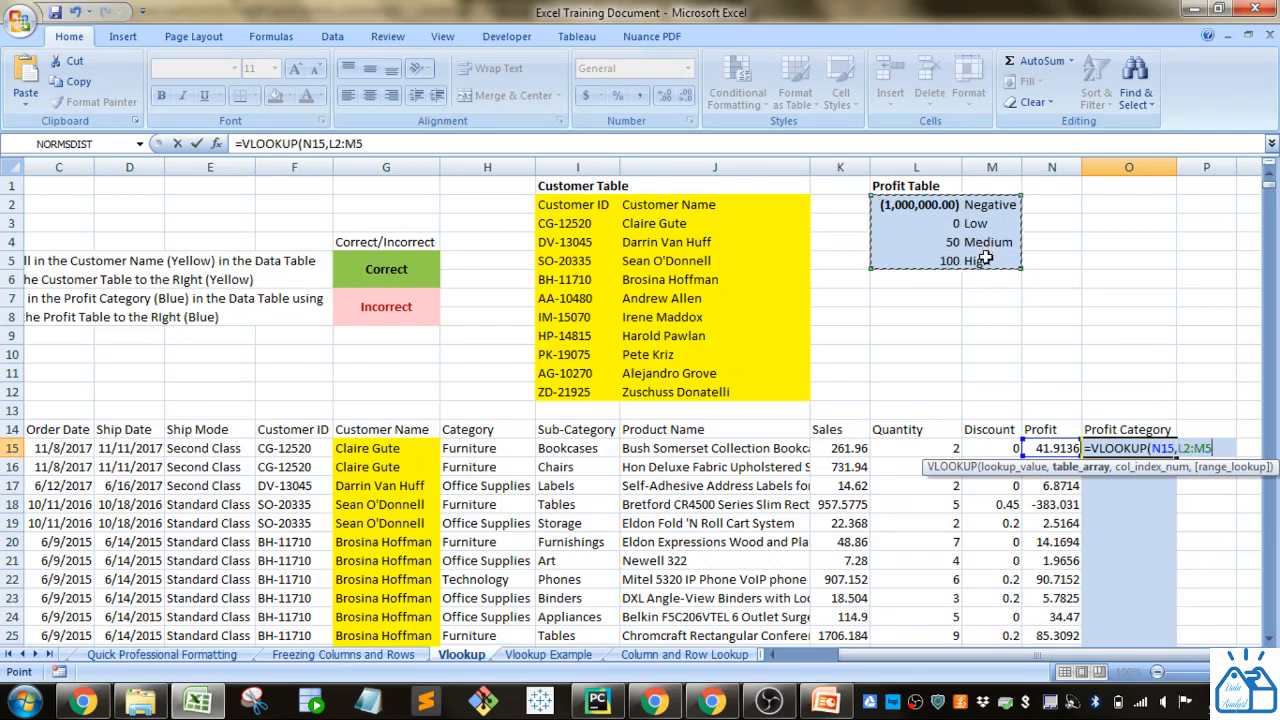
key(F4)
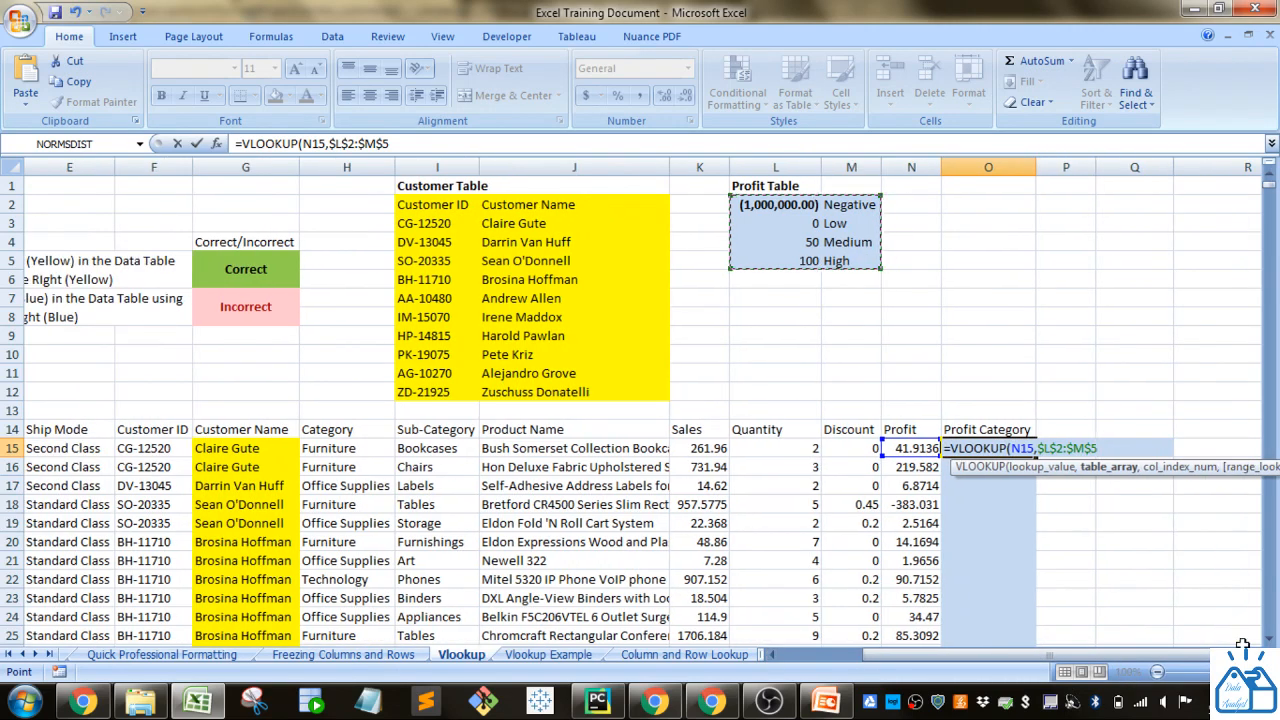
text(,)
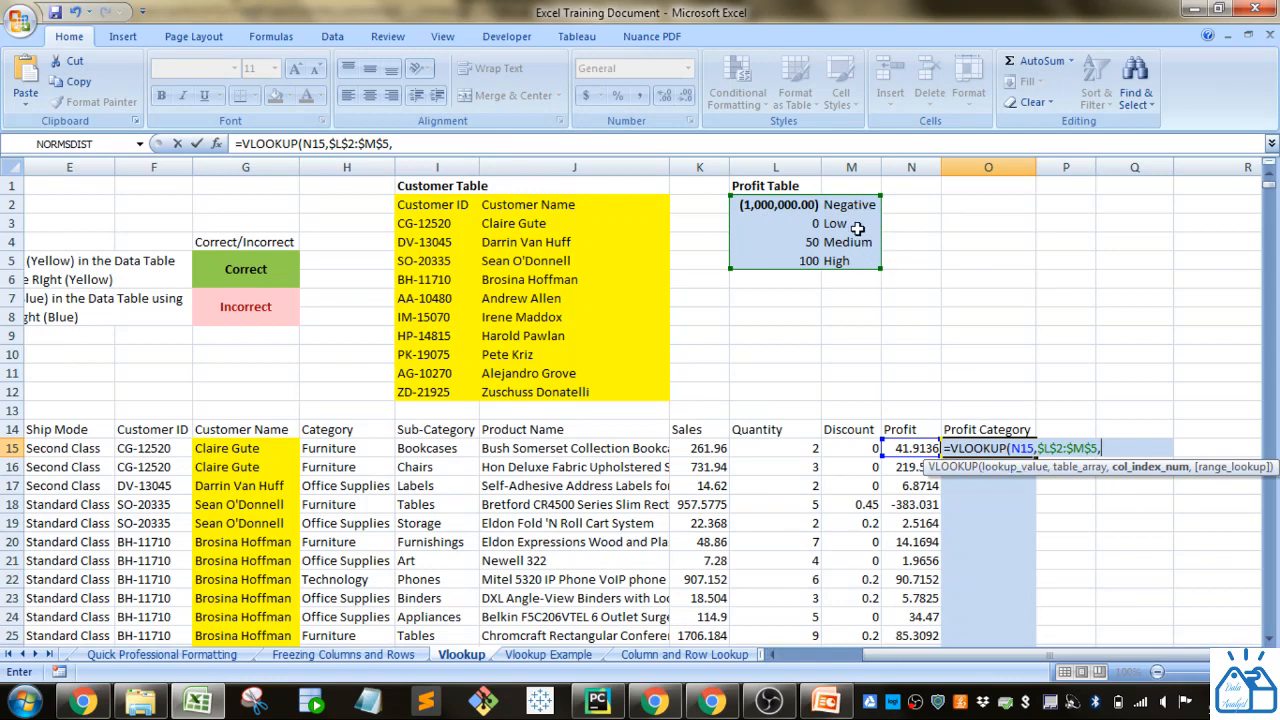
text(2,)
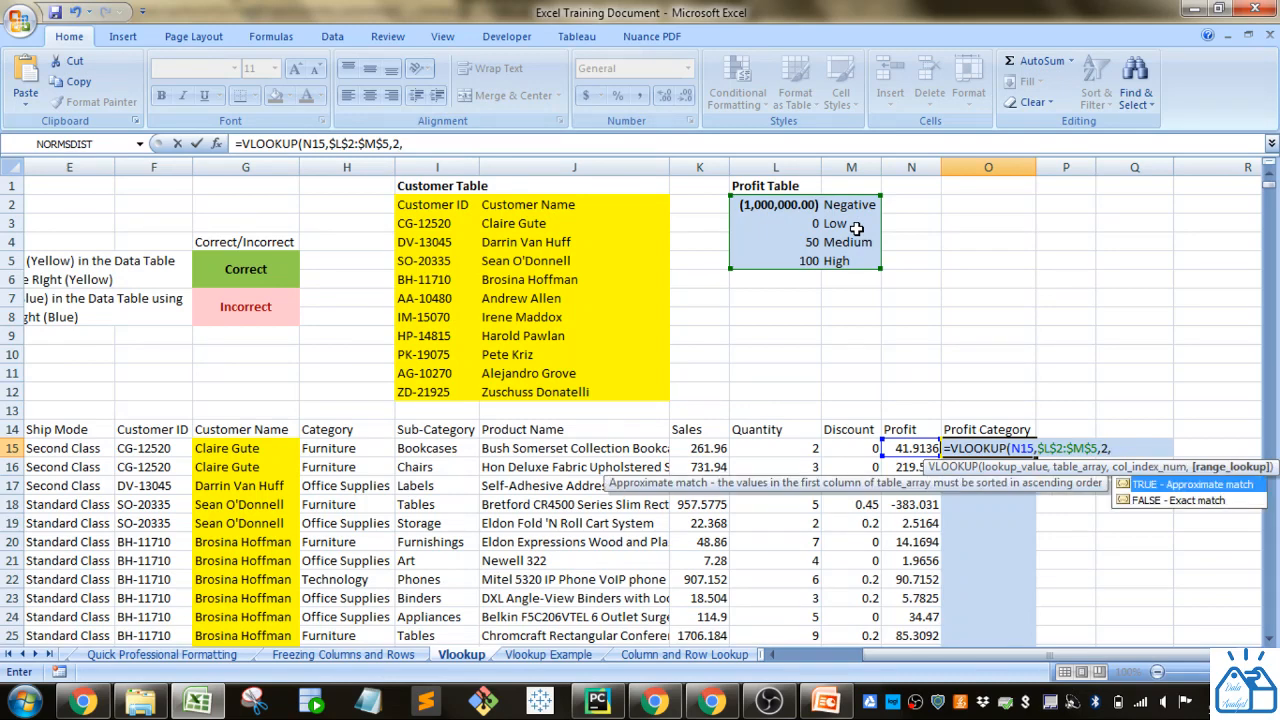
key(Tab)
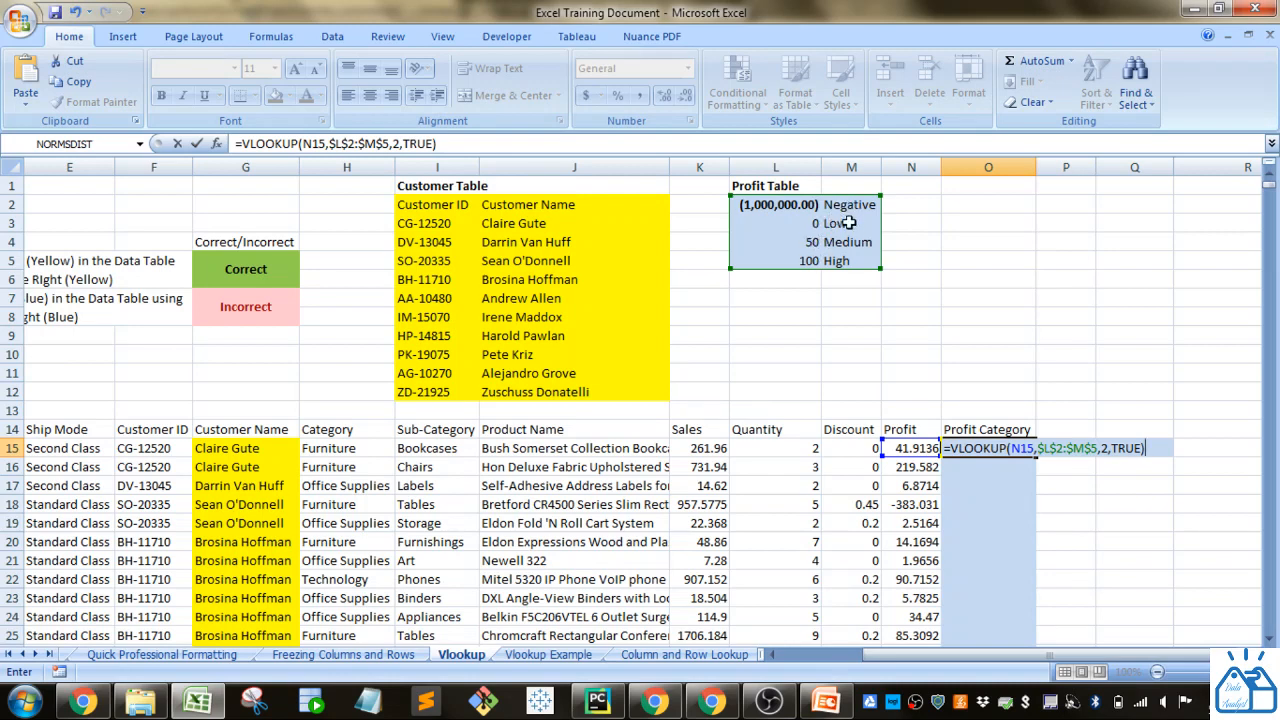
key(Return)
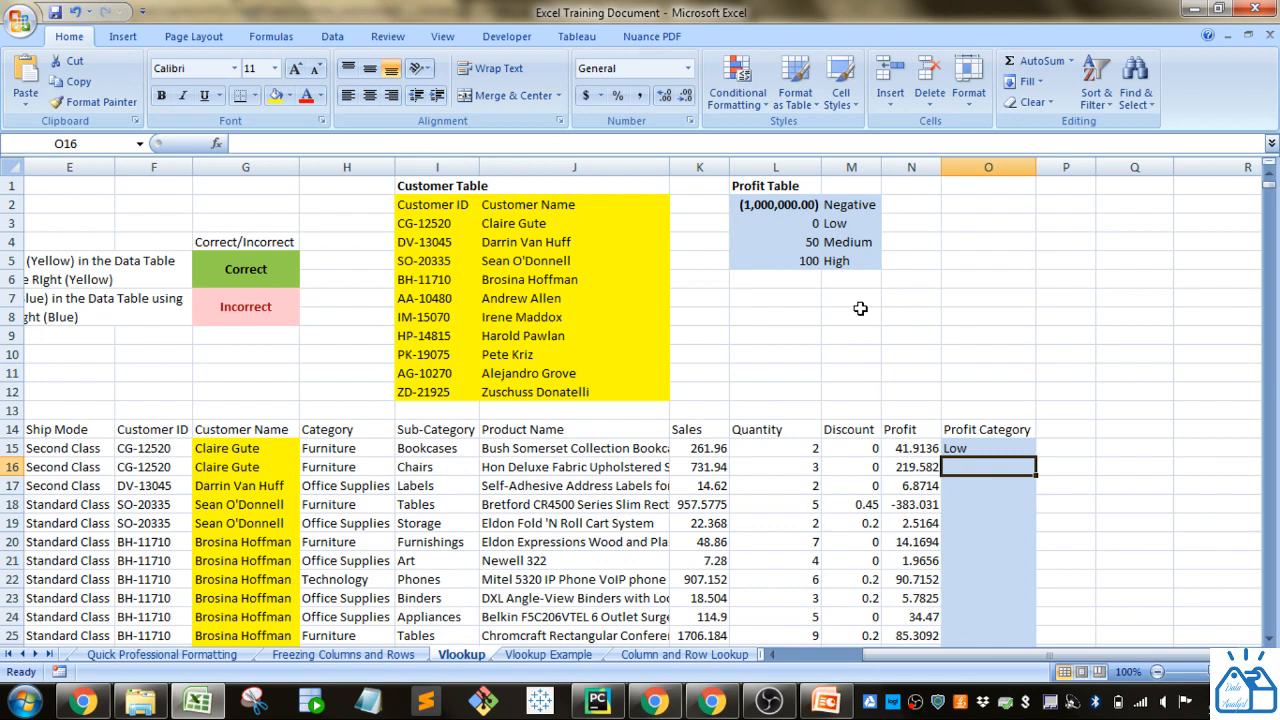
Fill the O15 lookup formula down the Profit Category column through row 35.
click(1010, 451)
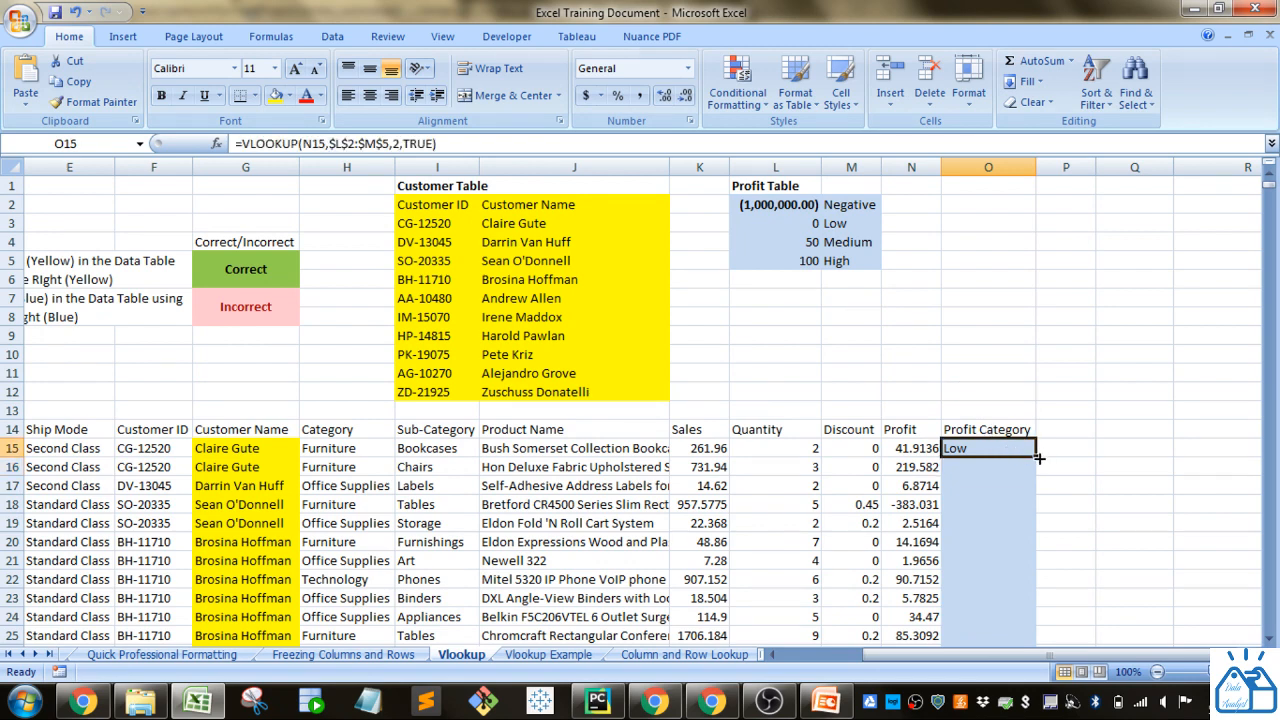
double_click(1038, 457)
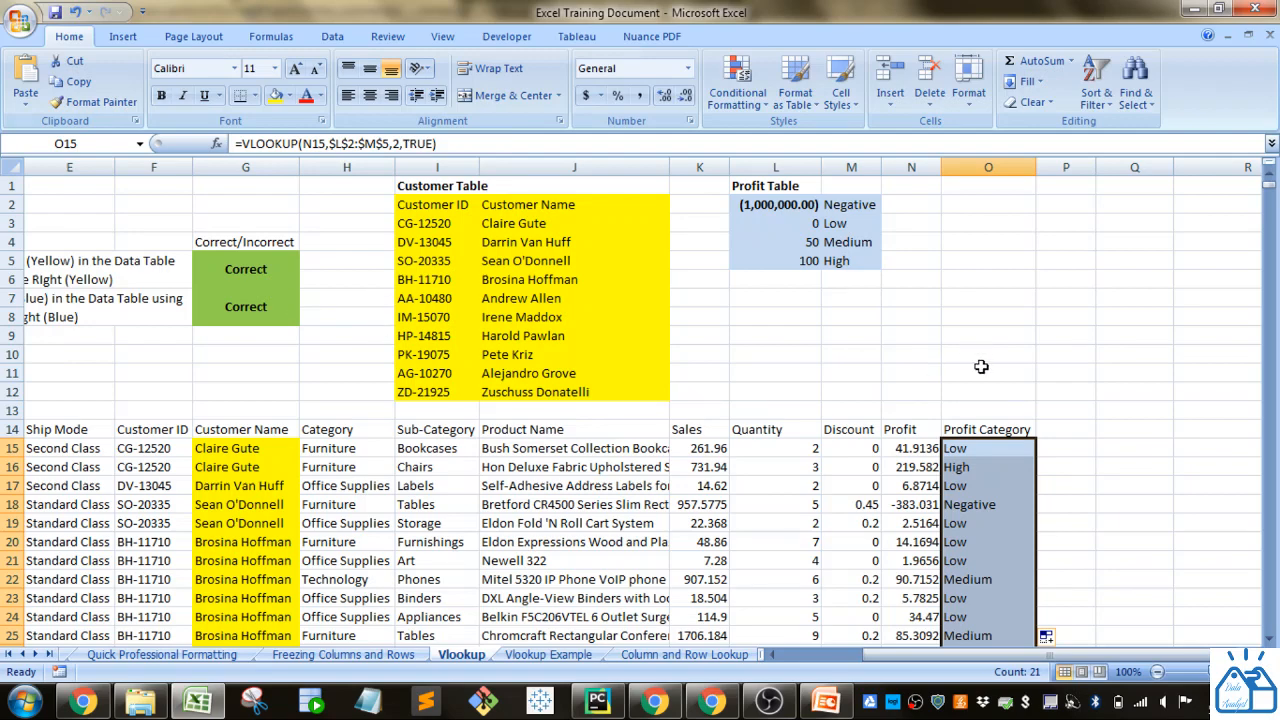
Compare the filled Profit Category values with the Profit column and Profit Table thresholds, and inspect the formula in O28.
scroll(975, 510, down, 2)
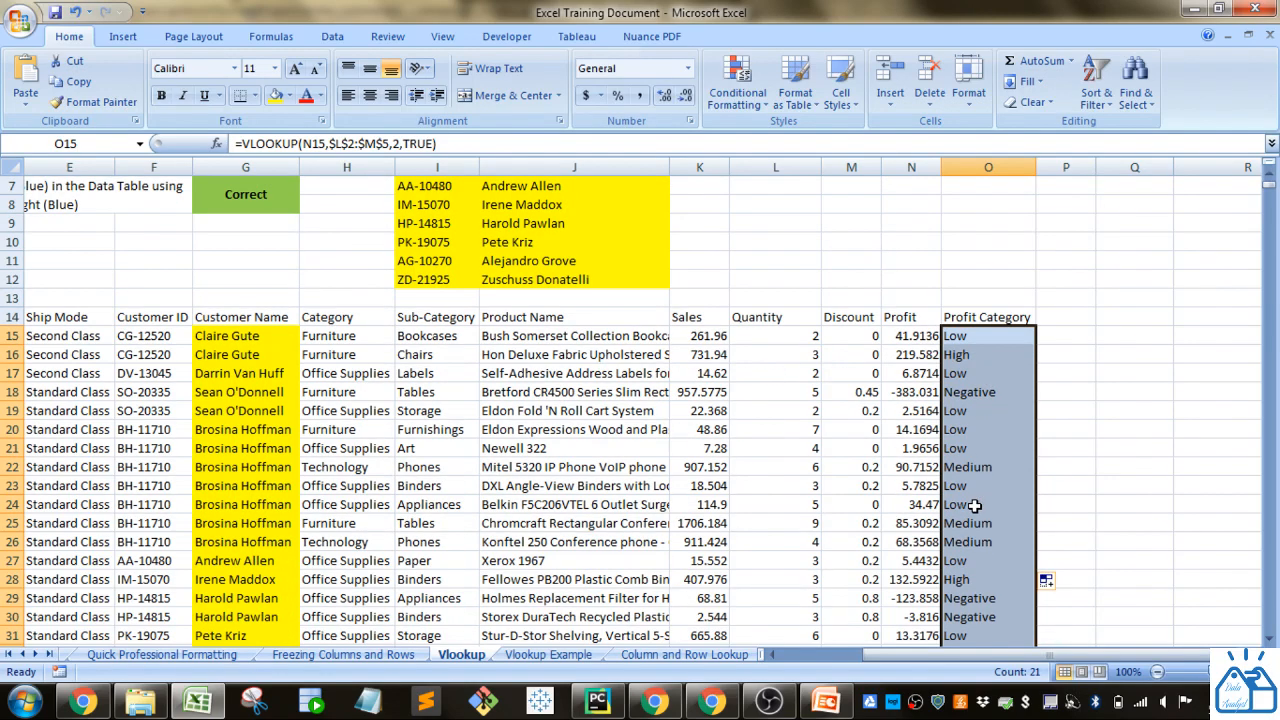
scroll(975, 507, down, 1)
scroll(971, 543, up, 3)
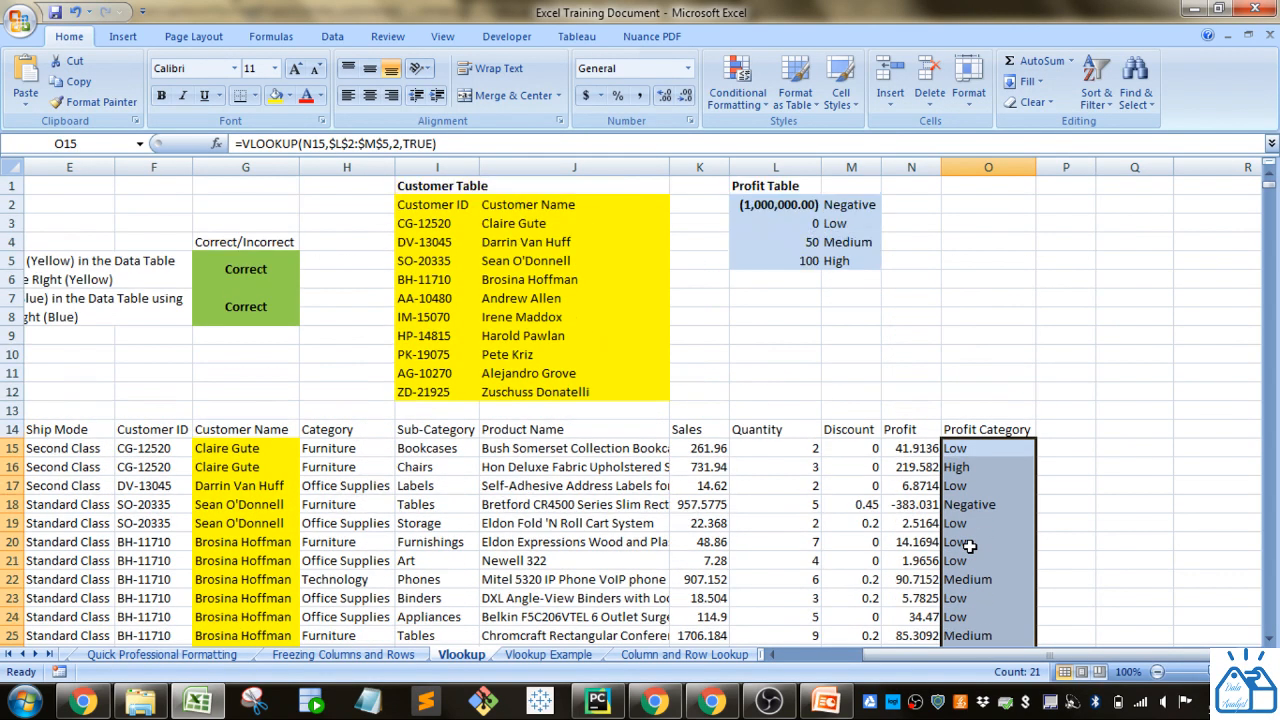
scroll(971, 457, down, 1)
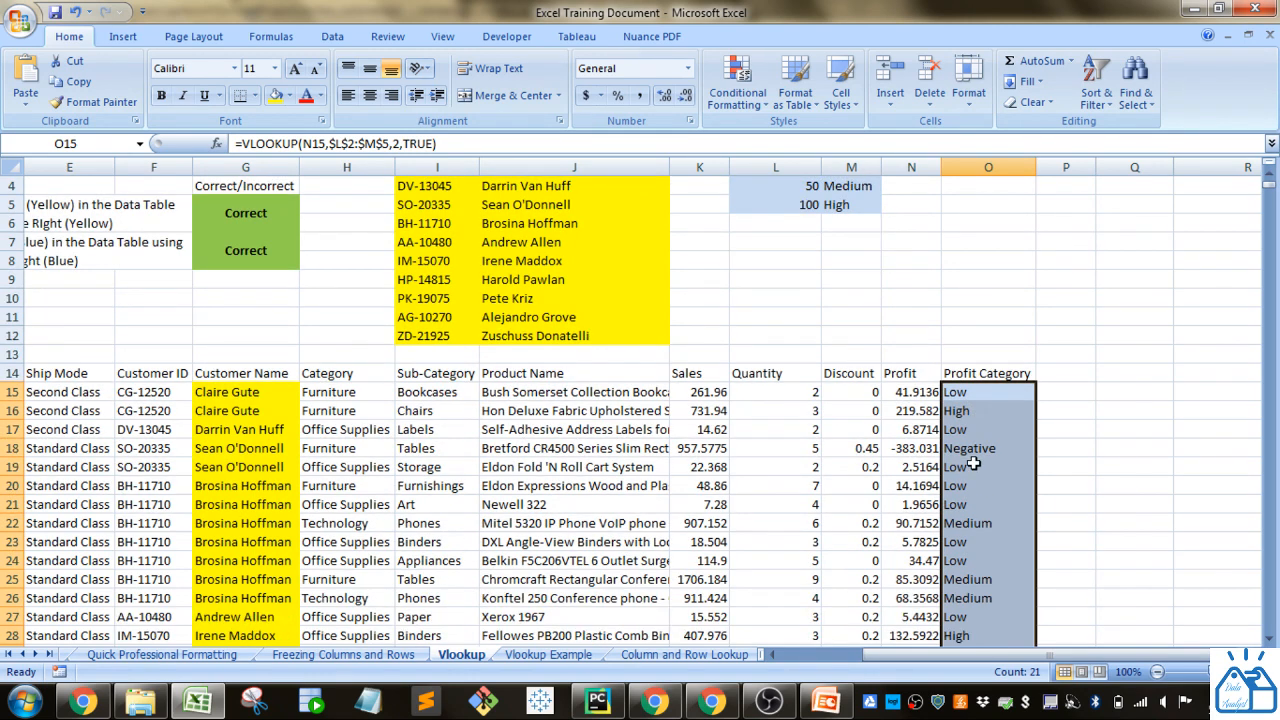
scroll(950, 420, up, 1)
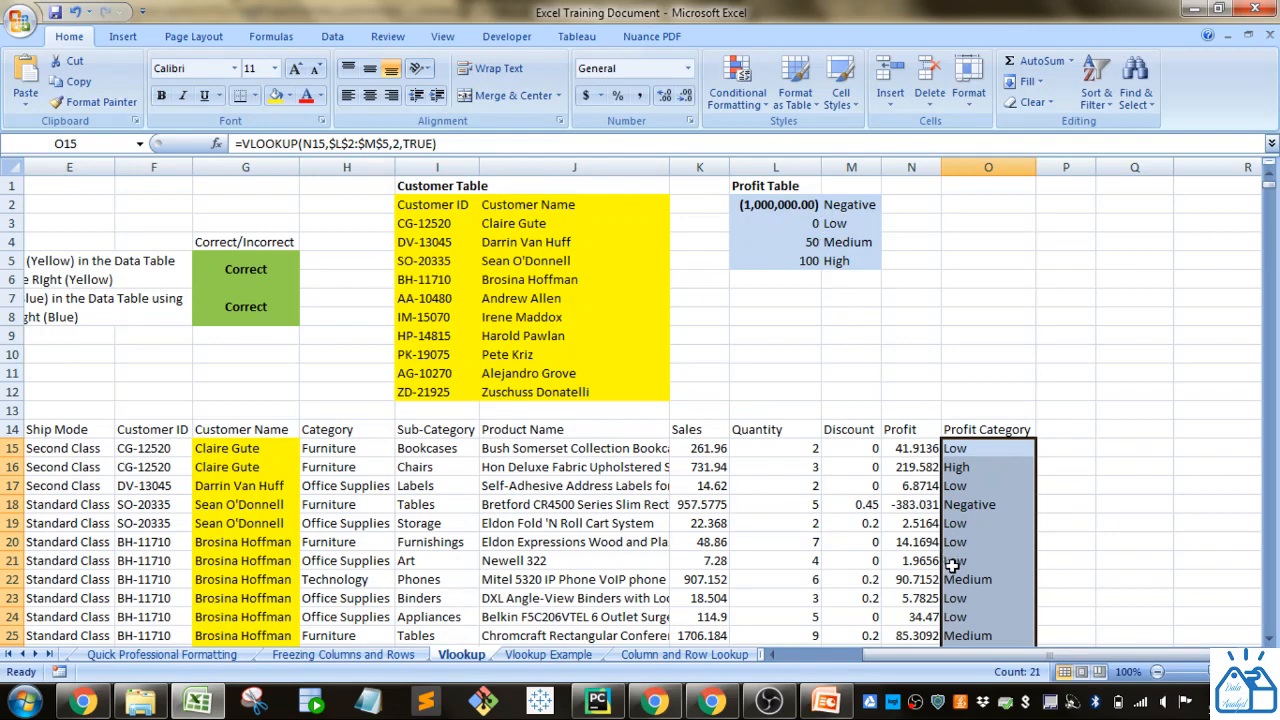
scroll(984, 523, down, 2)
scroll(984, 523, down, 2)
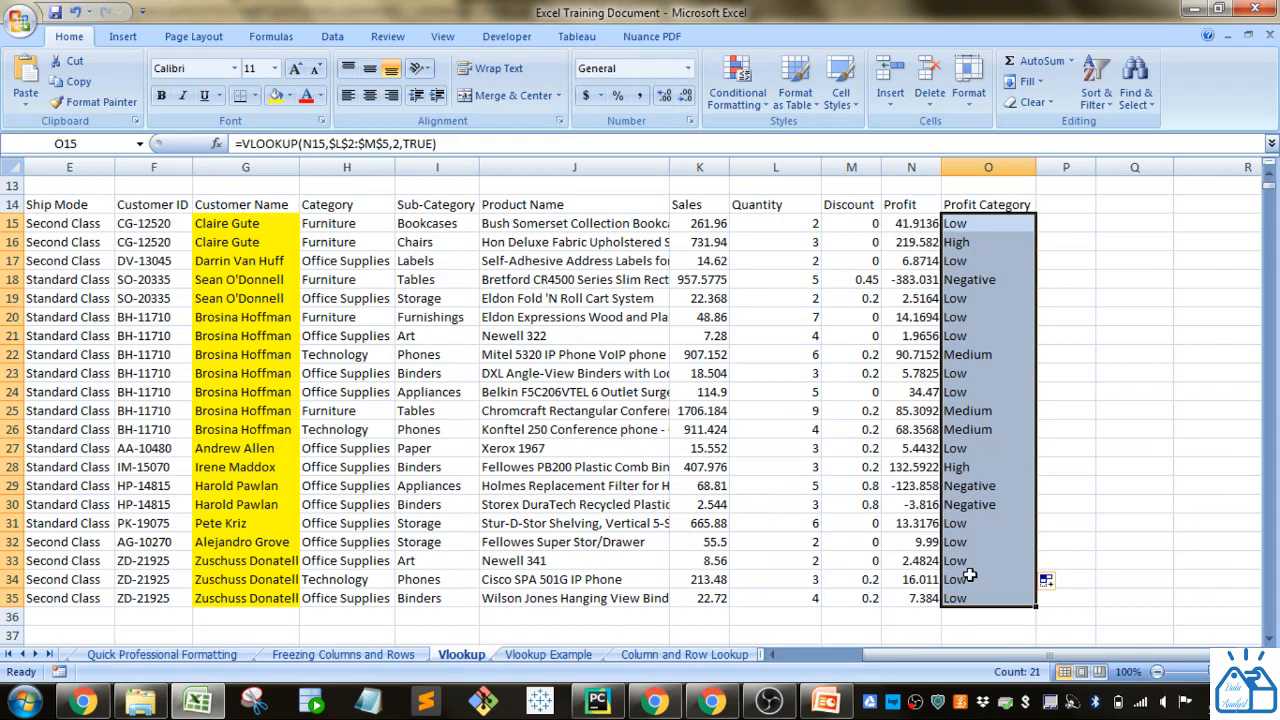
scroll(969, 575, up, 1)
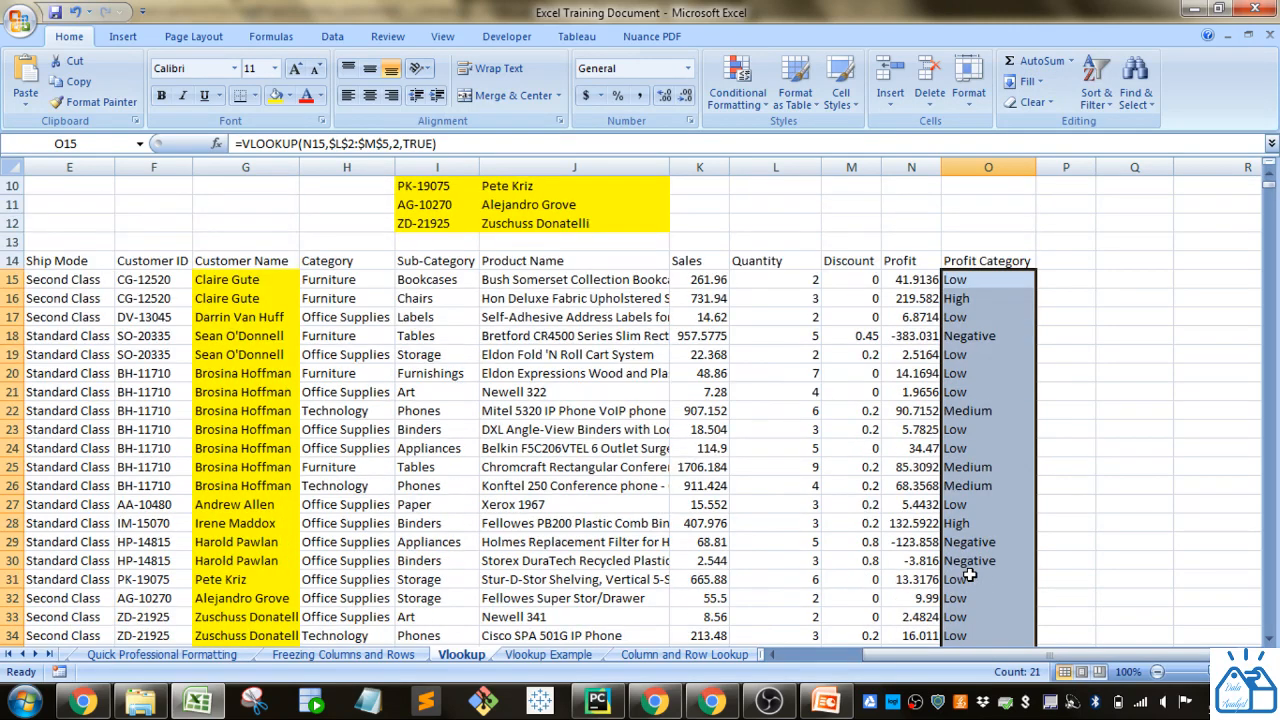
scroll(969, 575, down, 1)
click(975, 464)
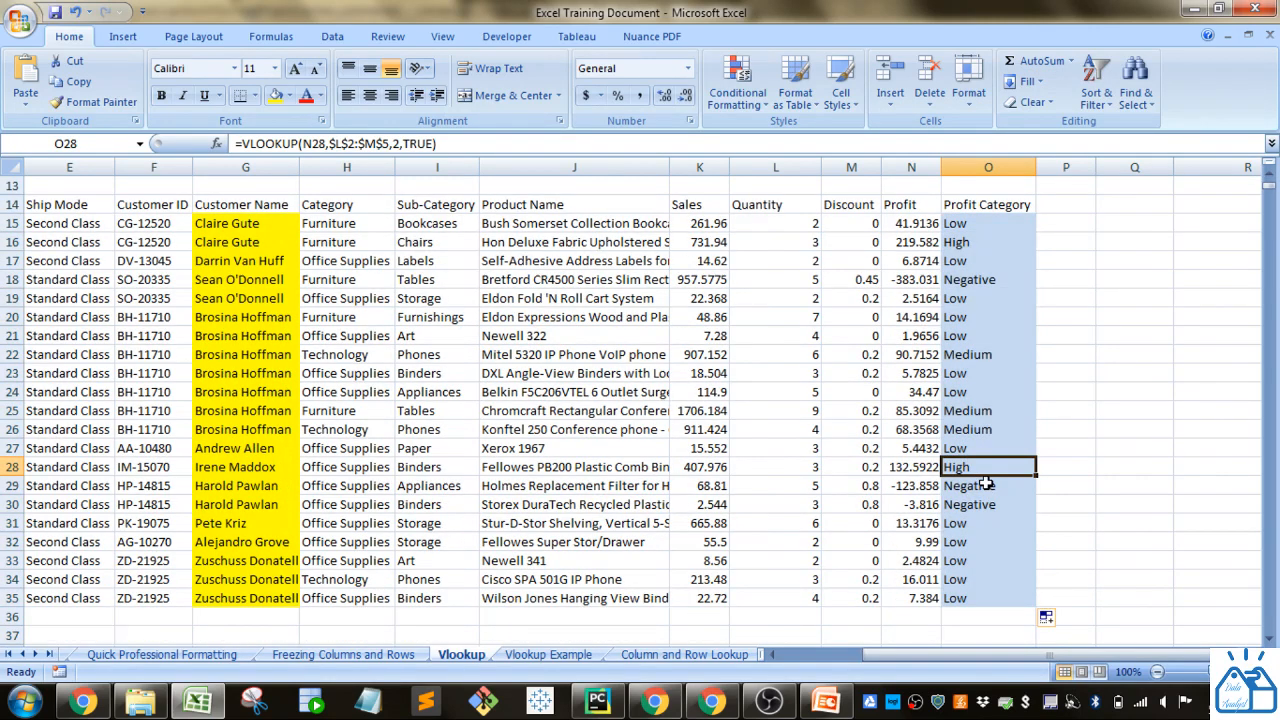
scroll(986, 483, up, 3)
scroll(983, 480, down, 2)
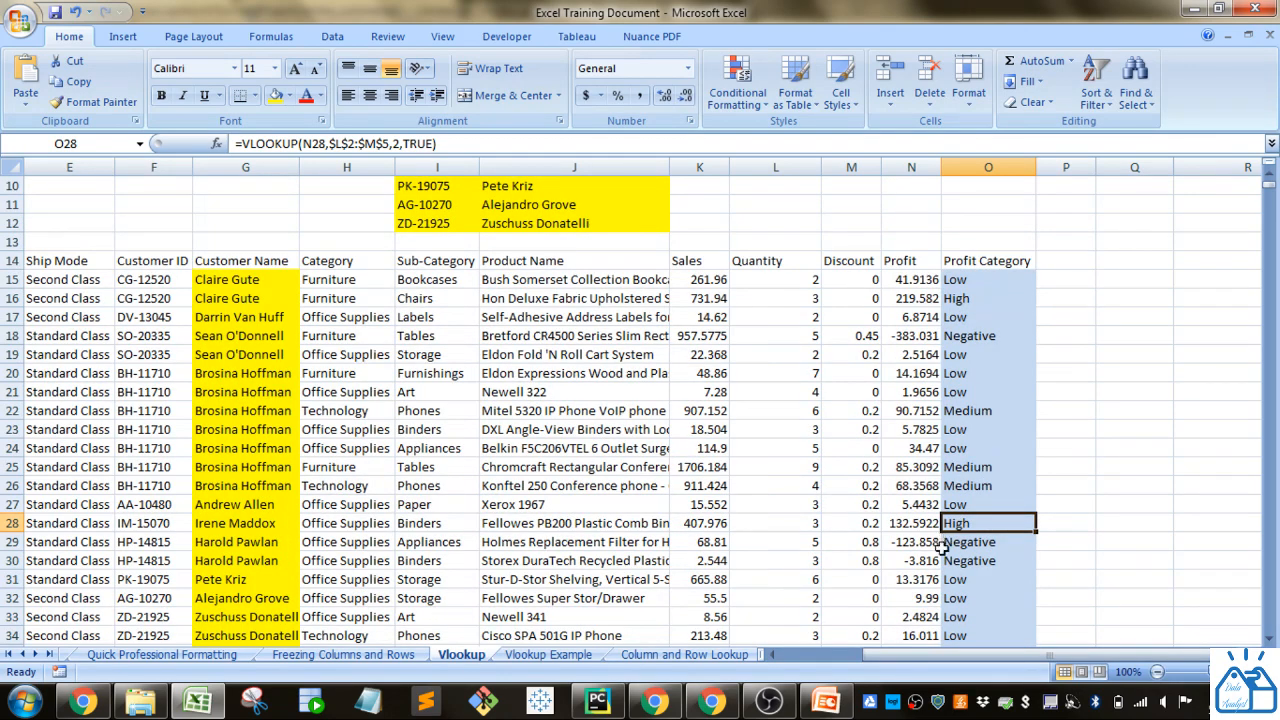
scroll(984, 549, up, 3)
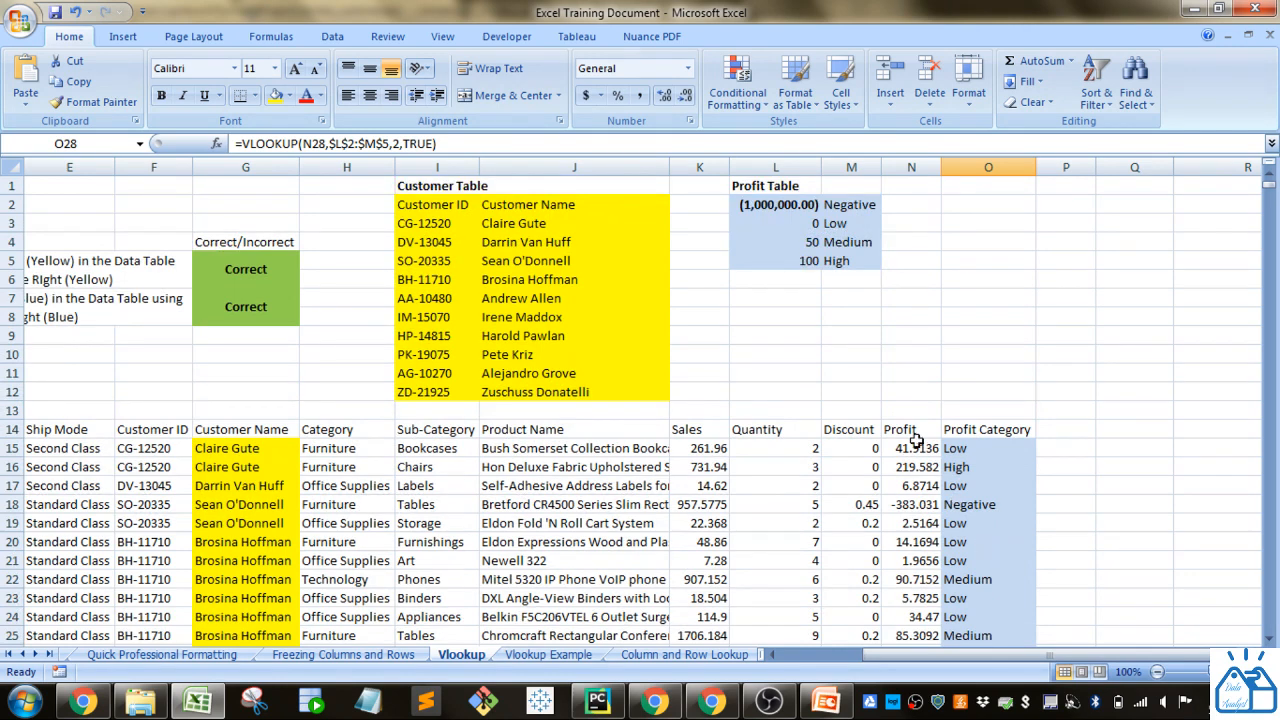
click(844, 318)
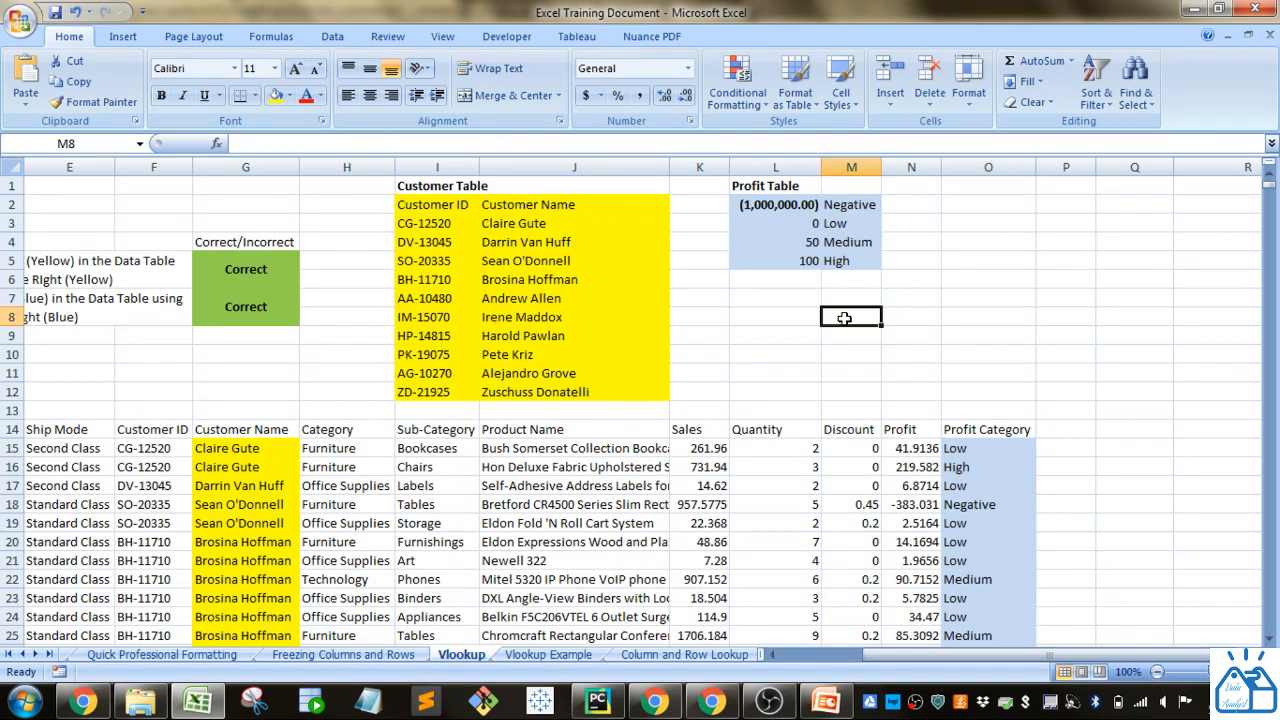